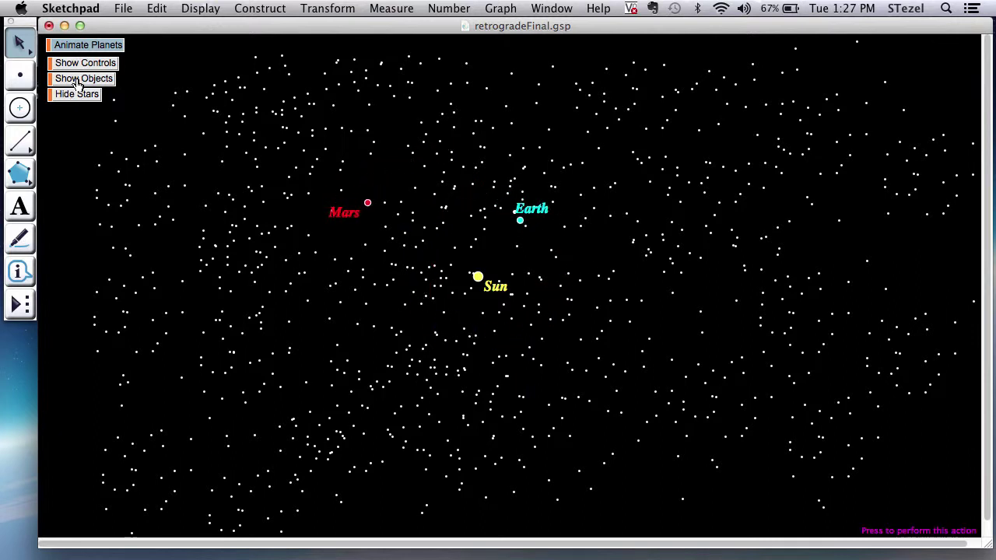
Show the orbit objects without the stars, stop the planet animation and erase its traces.
click(78, 79)
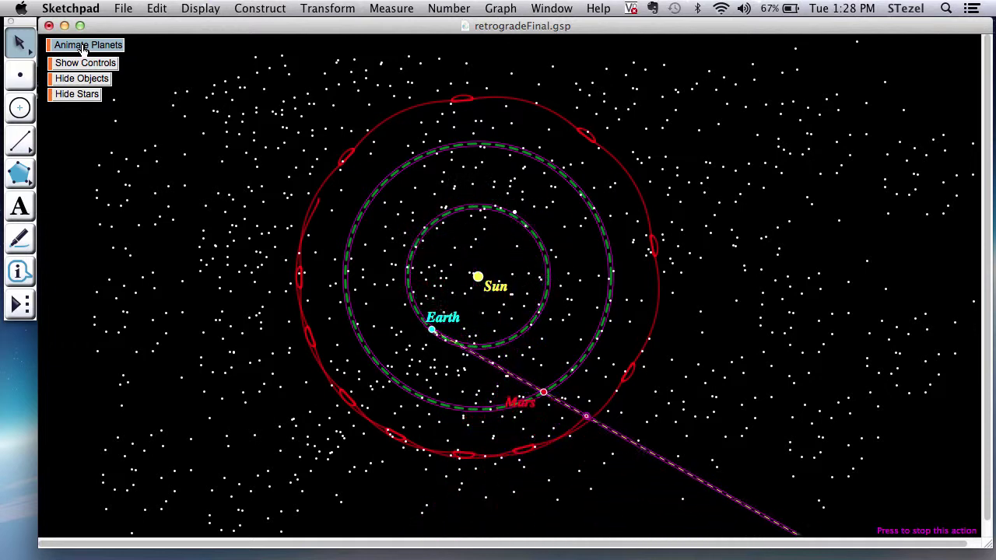
click(74, 96)
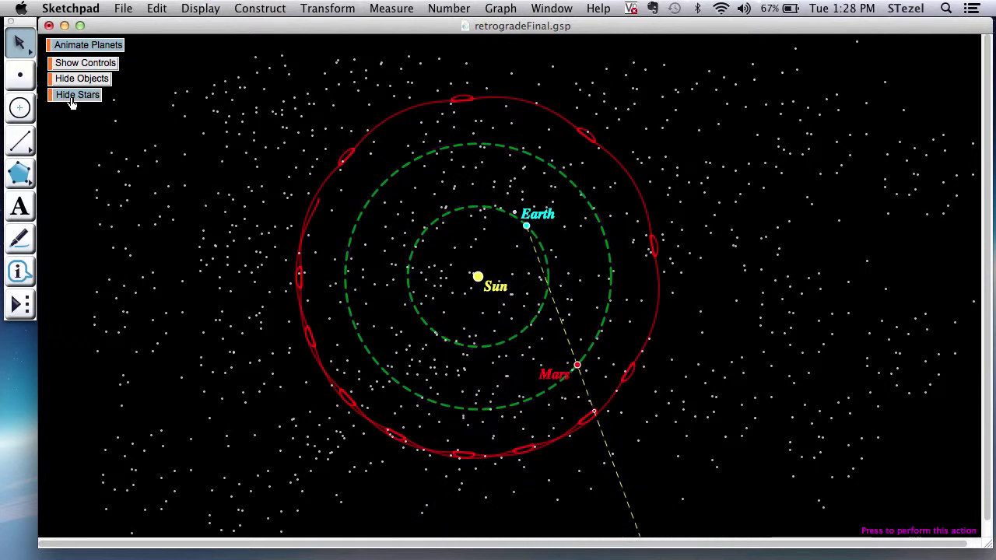
click(76, 49)
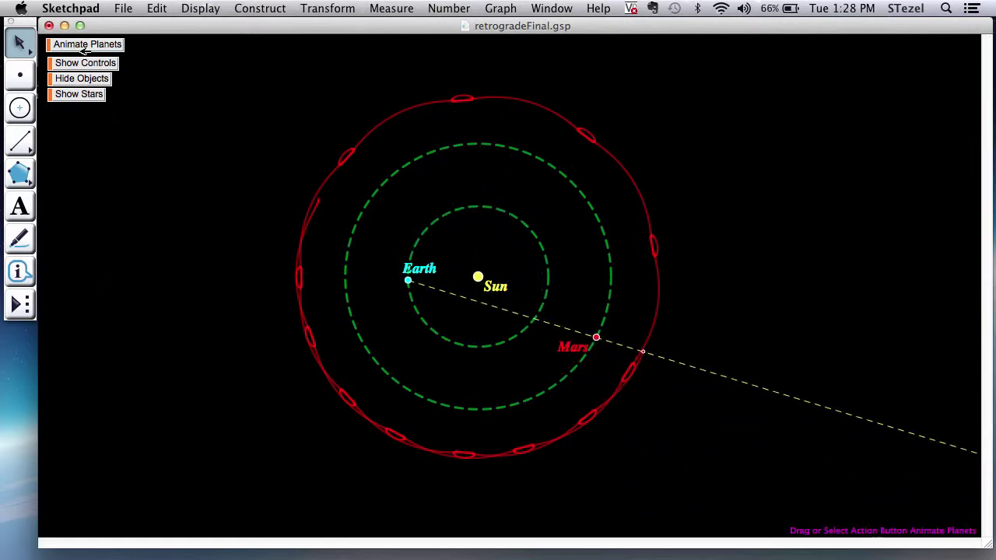
key(Escape)
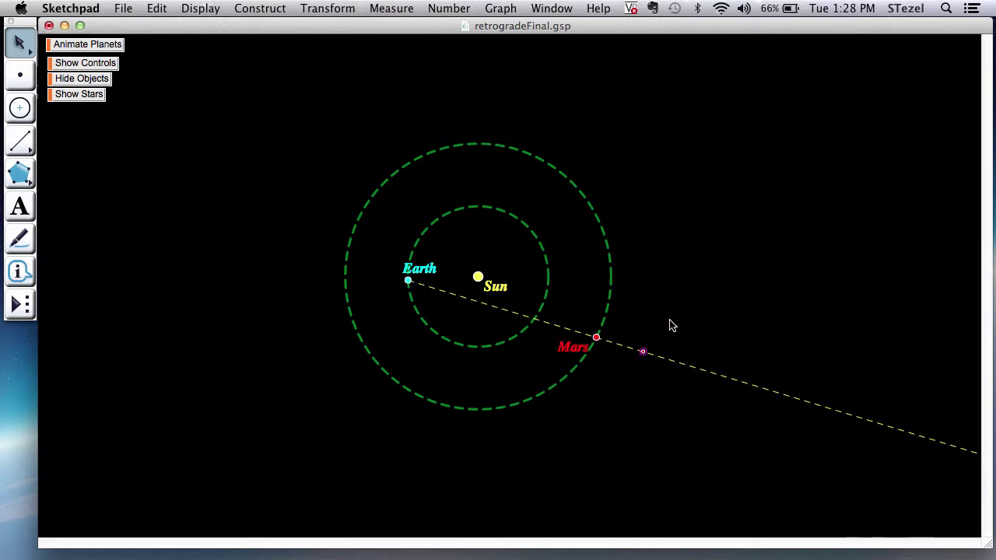
Replay the planet animation with the stars hidden, bring the stars back, and stop the animation.
click(91, 104)
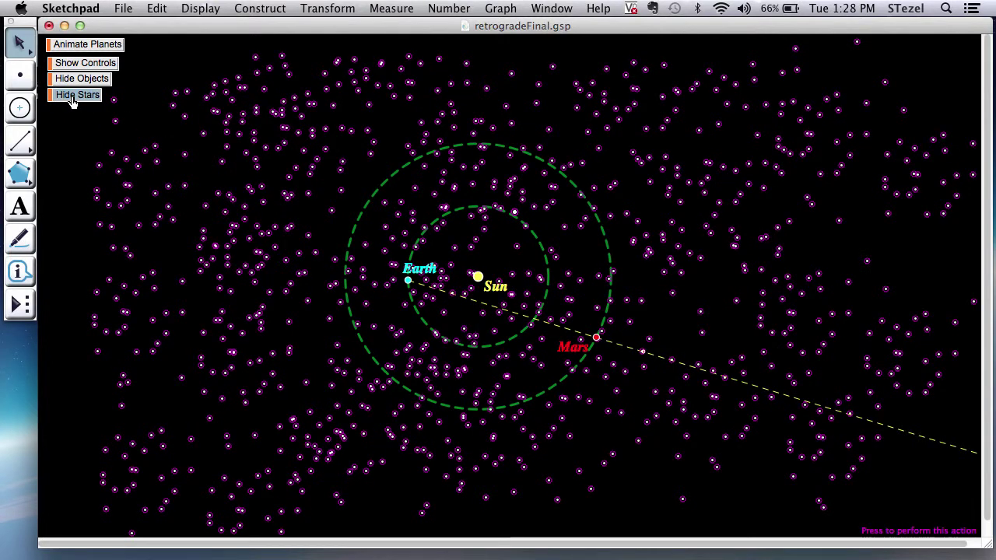
click(72, 50)
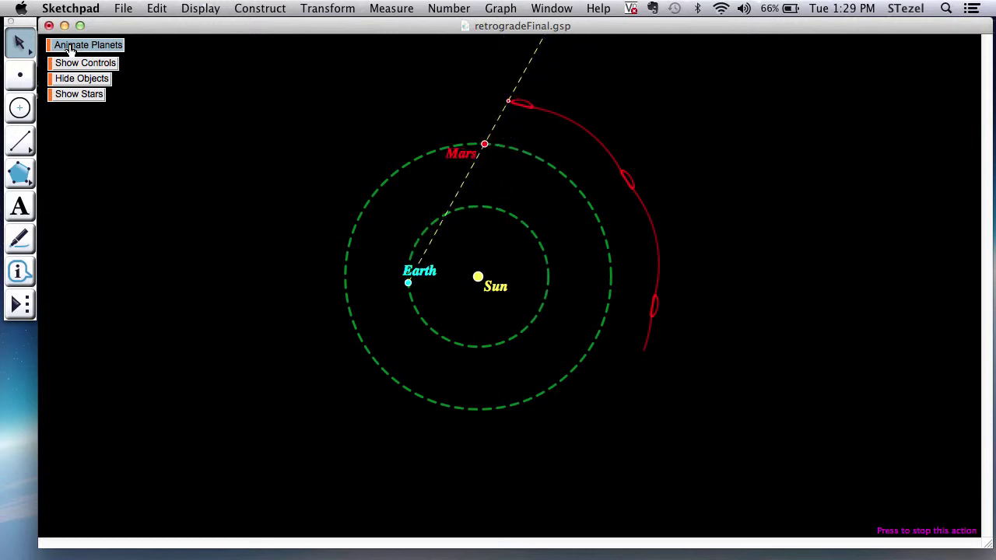
click(65, 98)
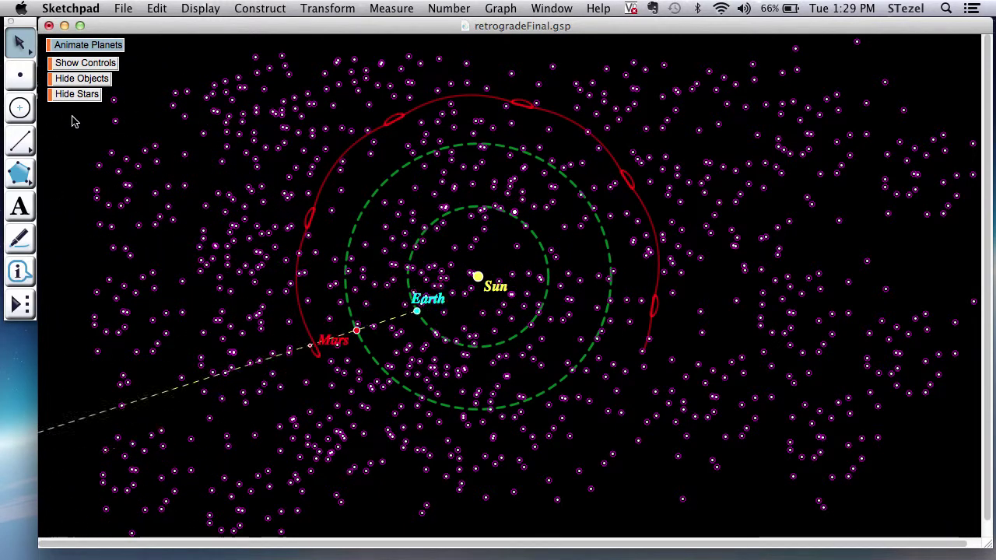
click(73, 118)
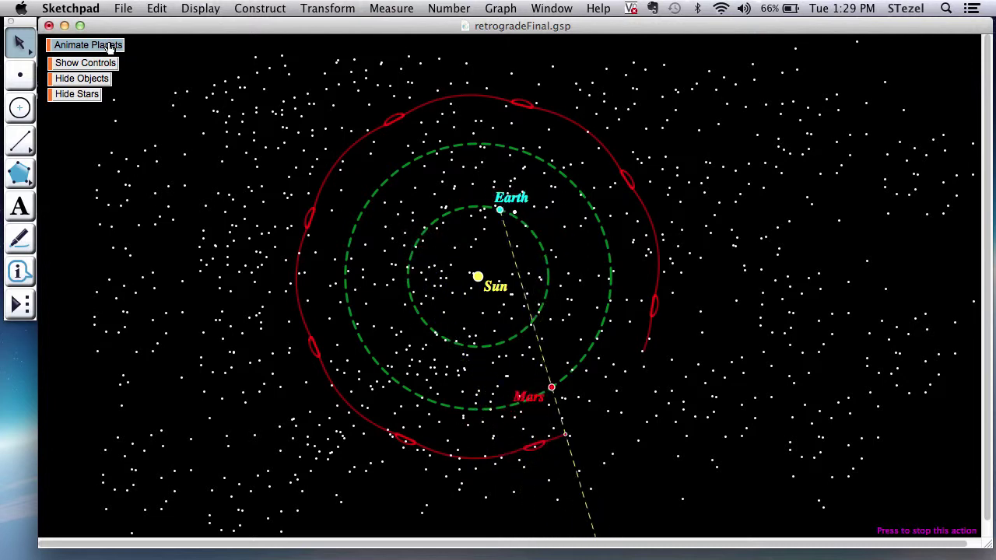
click(109, 46)
Add a blank page named 2 to the document.
click(125, 9)
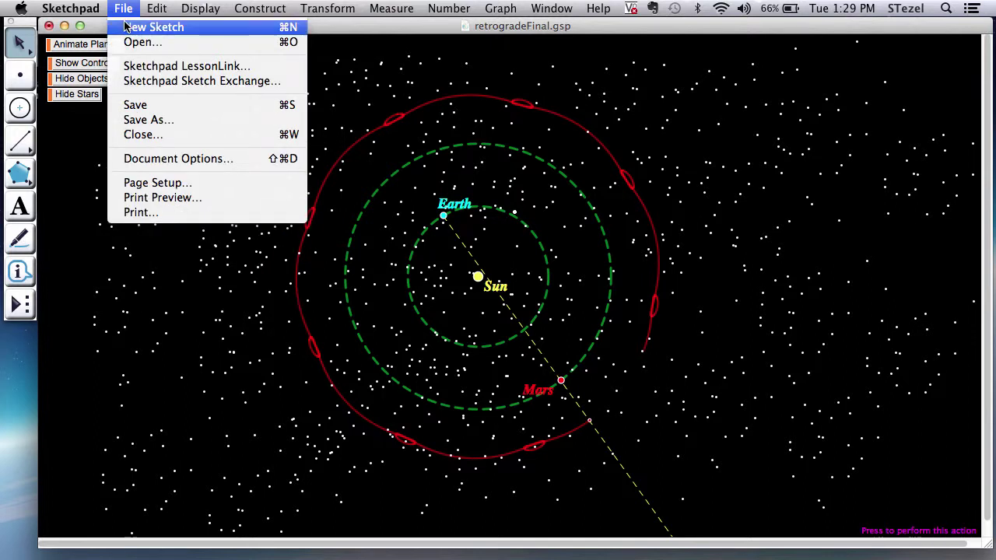
click(167, 159)
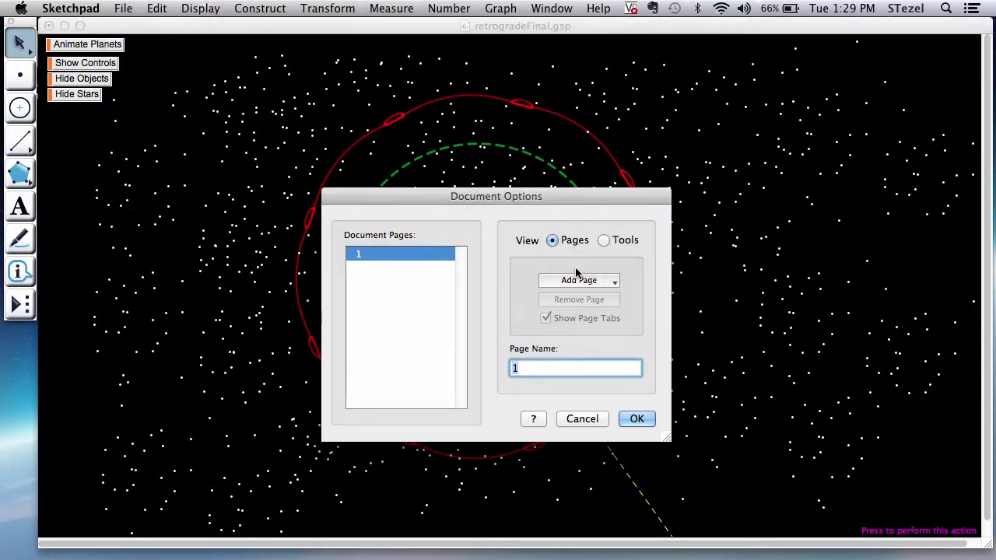
click(577, 279)
click(585, 296)
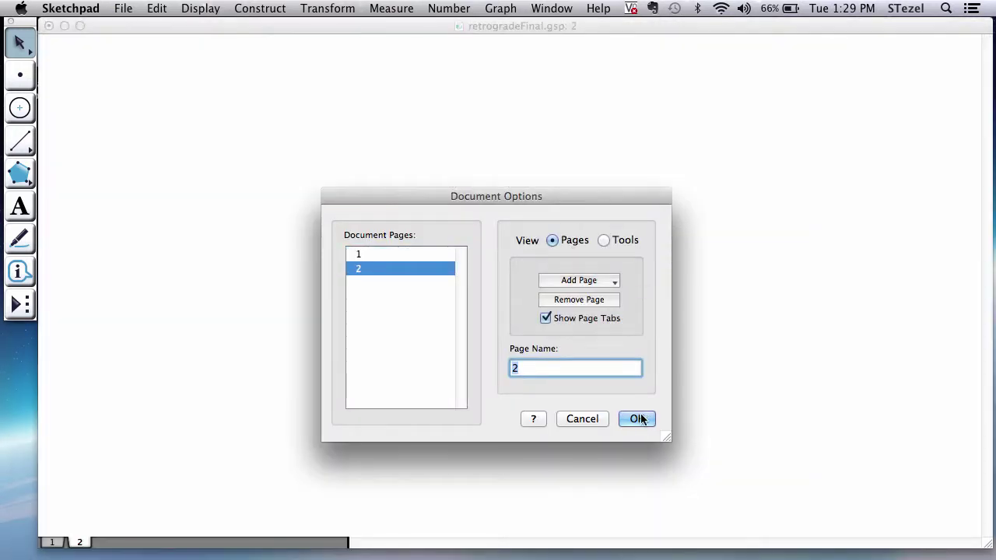
click(639, 419)
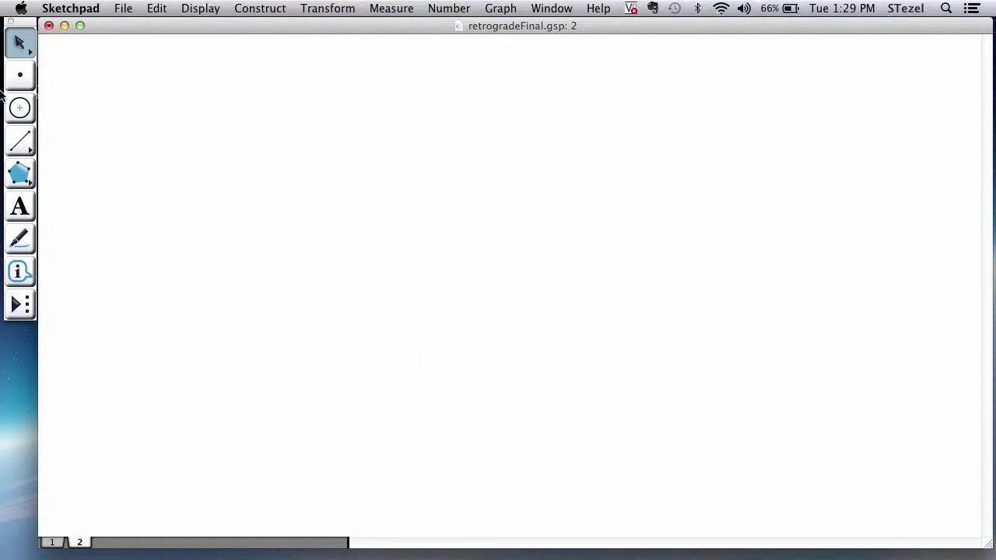
Draw a circle near the centre of the blank page and deselect it.
click(20, 109)
drag(470, 273, 502, 348)
click(20, 44)
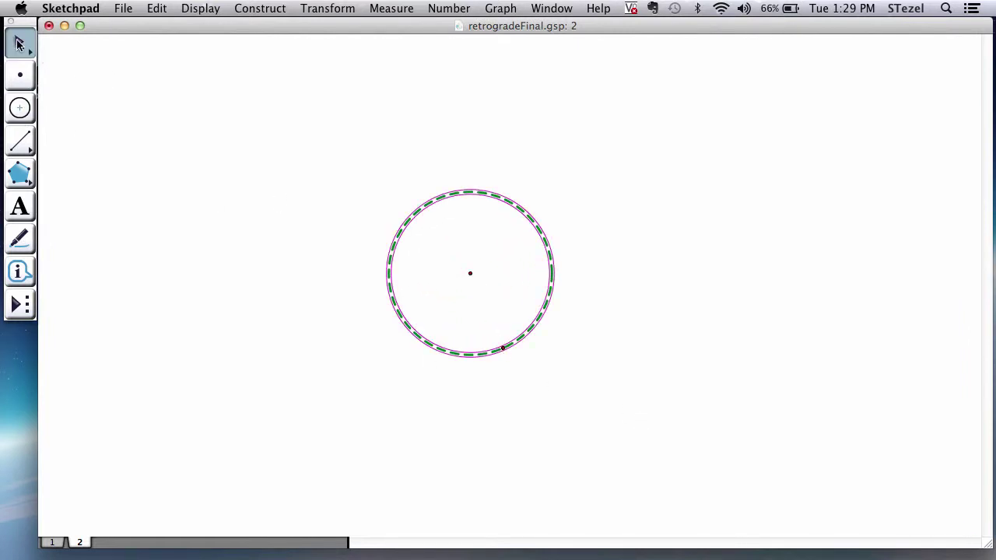
click(186, 216)
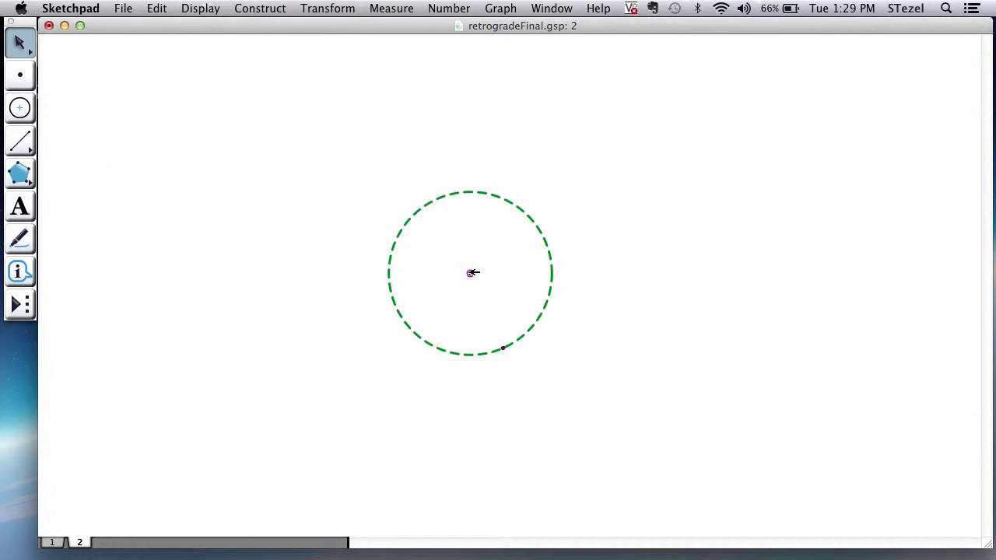
Set the circle's centre point to the Large point style and label it Sun.
click(262, 8)
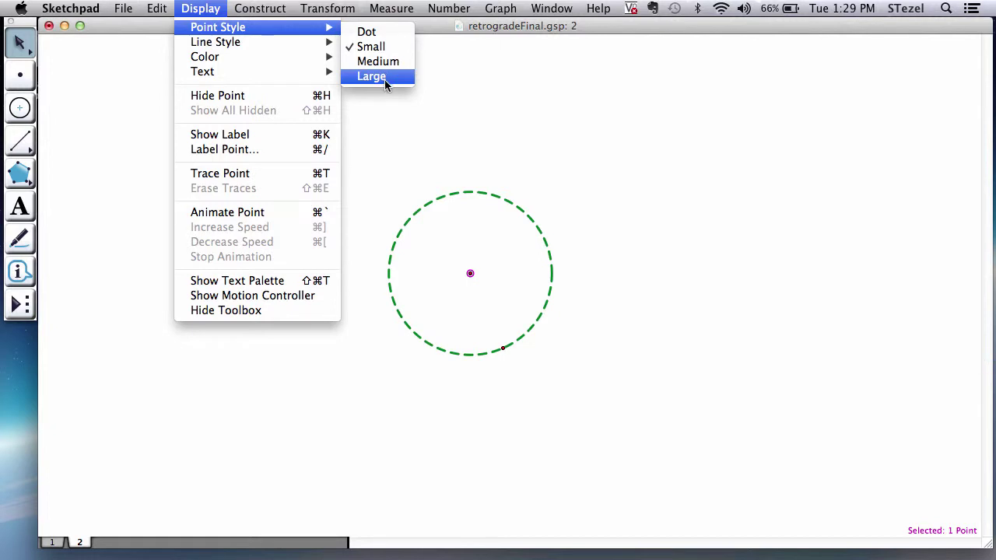
click(384, 77)
click(22, 210)
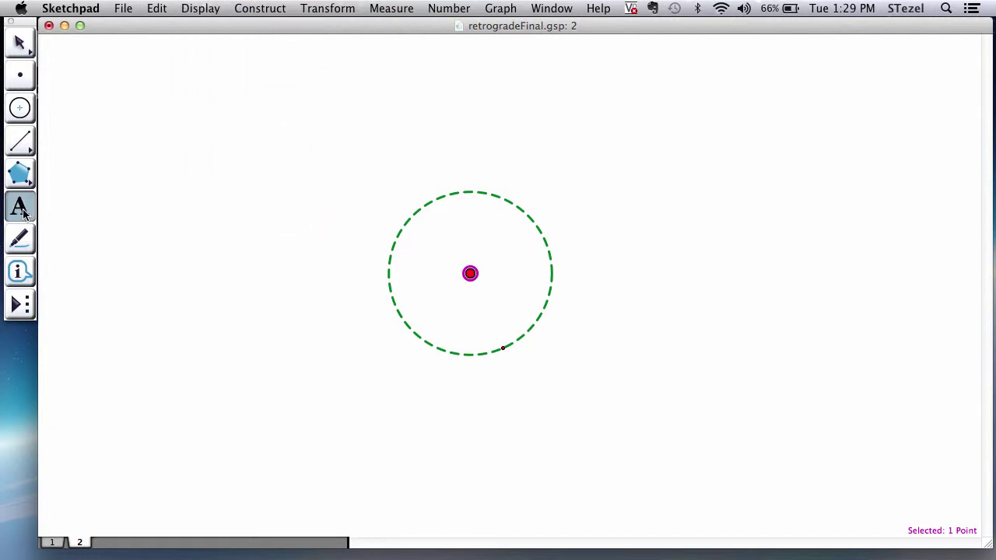
double_click(469, 281)
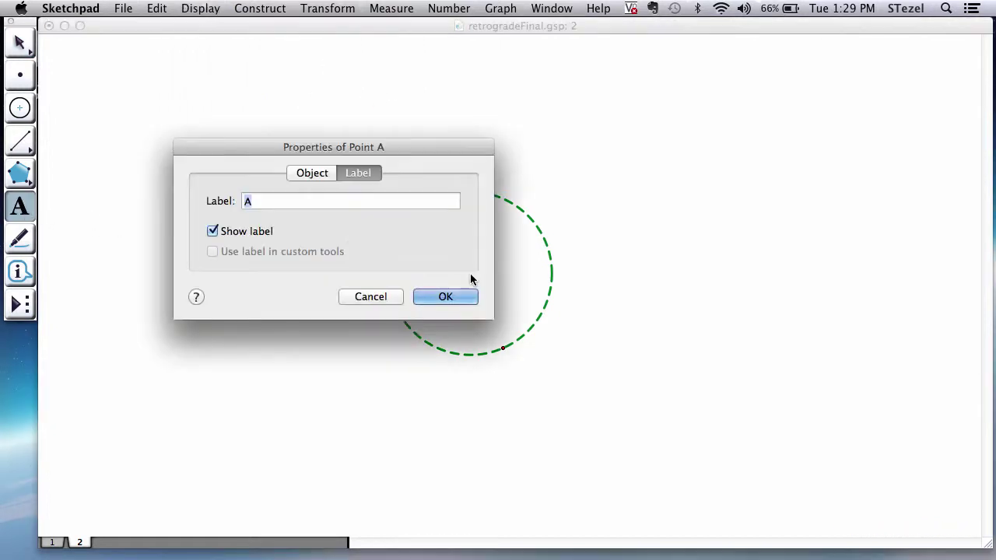
text(Sun)
key(Return)
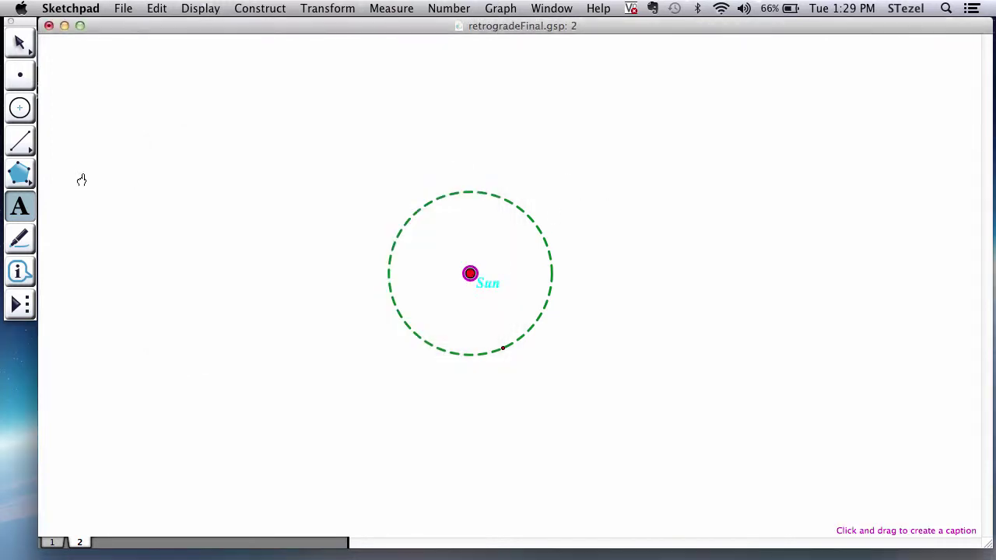
Show the text palette and colour the Sun label yellow, keeping its label properties.
click(201, 7)
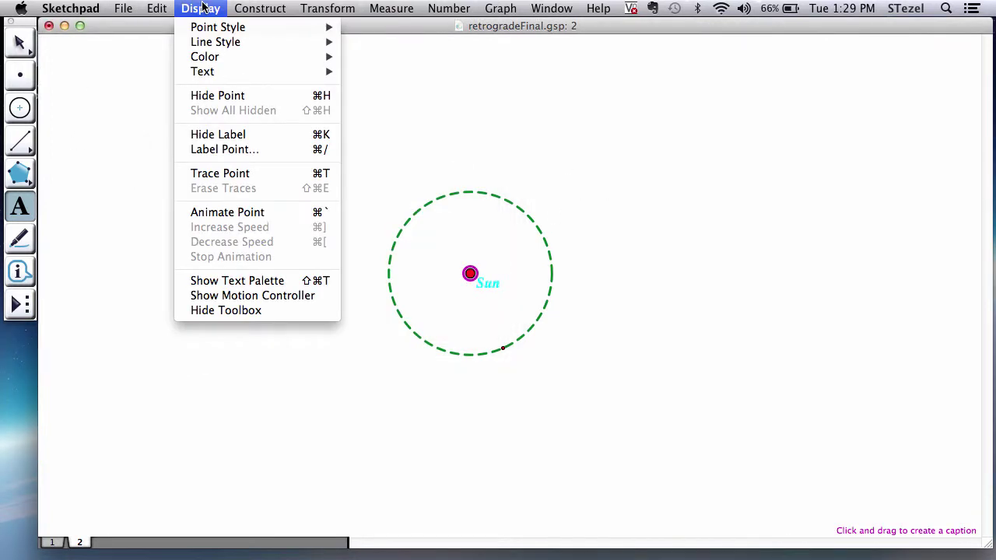
click(251, 281)
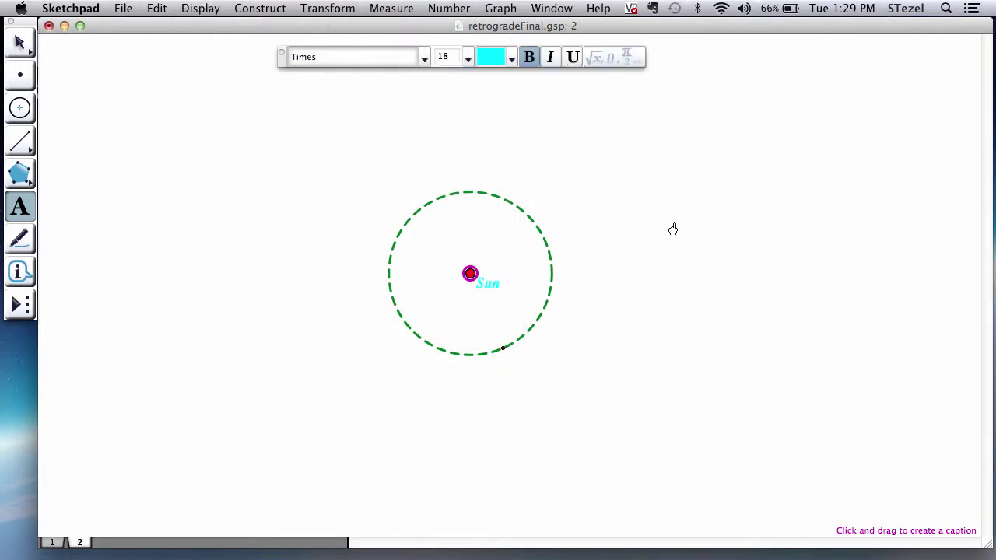
click(512, 58)
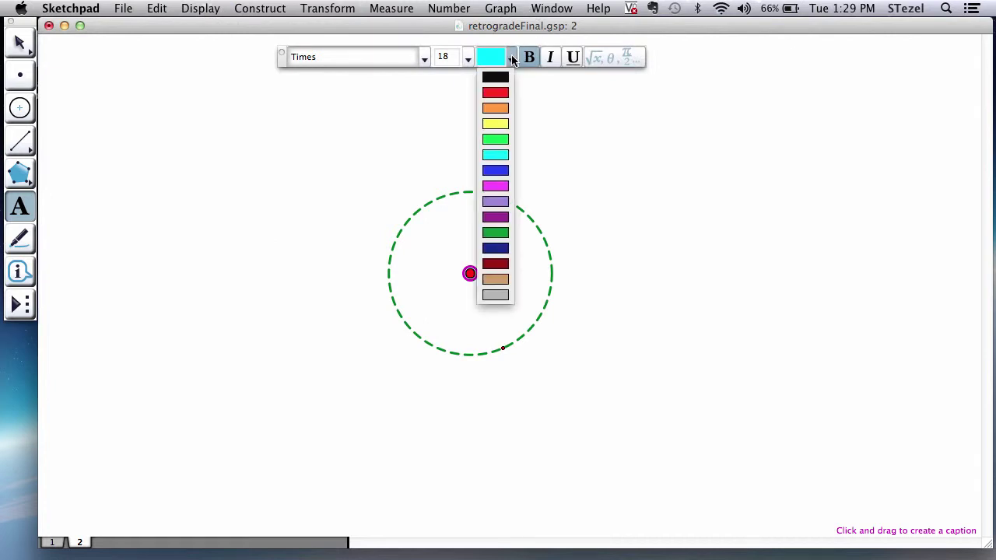
click(495, 124)
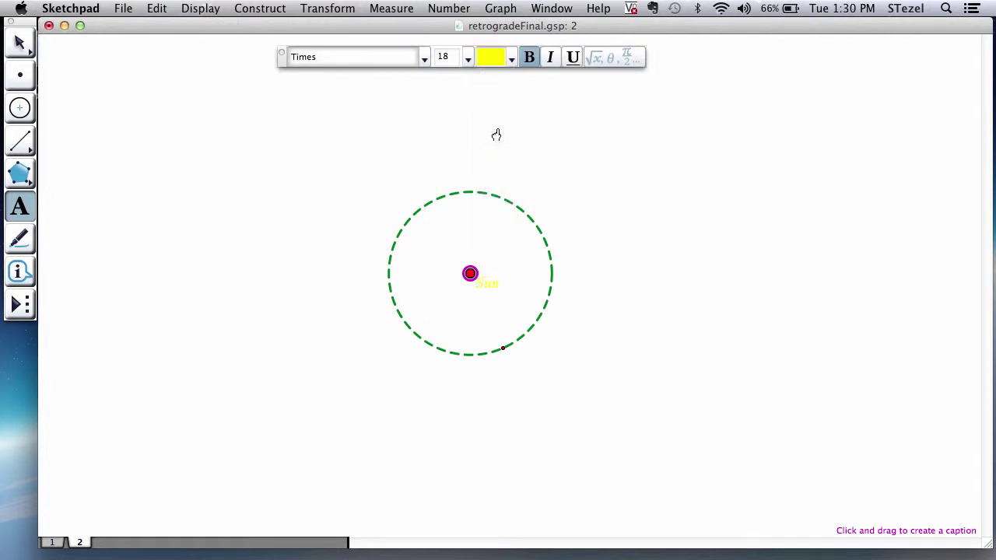
double_click(467, 281)
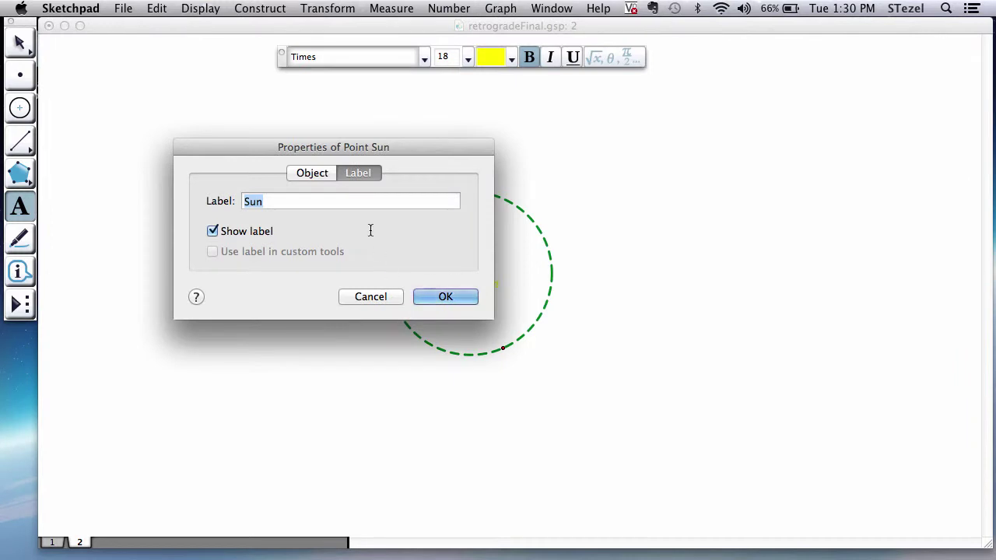
click(427, 298)
Colour the Sun point yellow and deselect it.
click(20, 44)
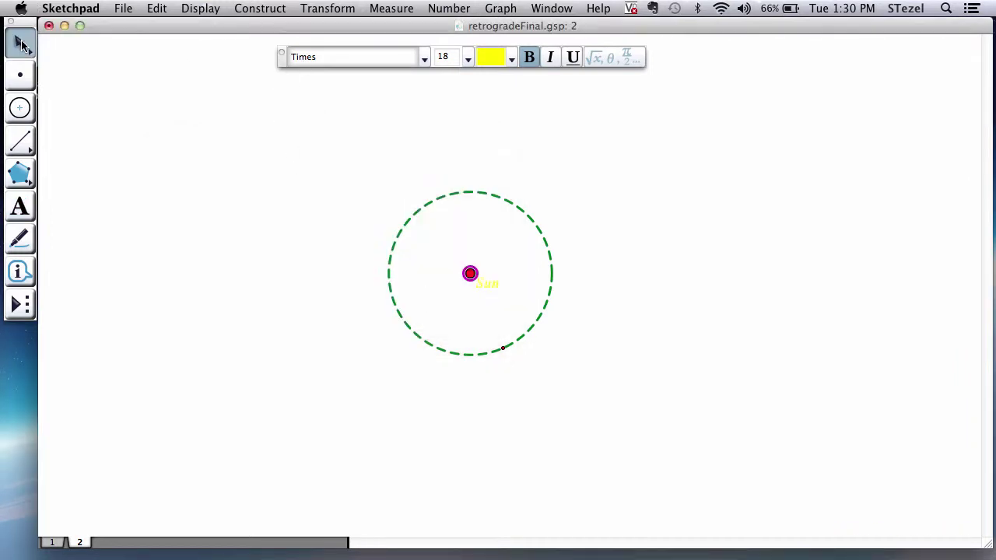
click(470, 273)
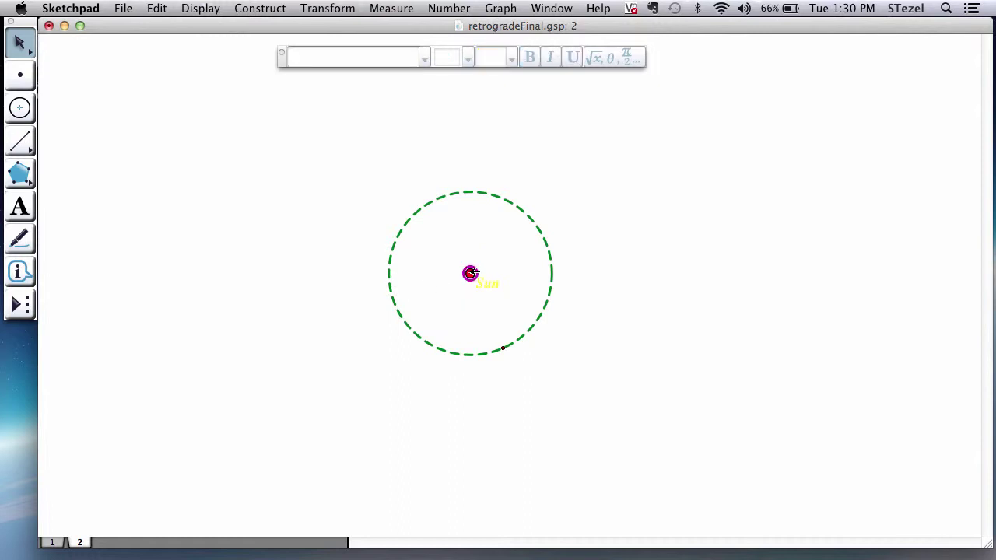
click(238, 8)
mouse_move(201, 6)
mouse_move(217, 58)
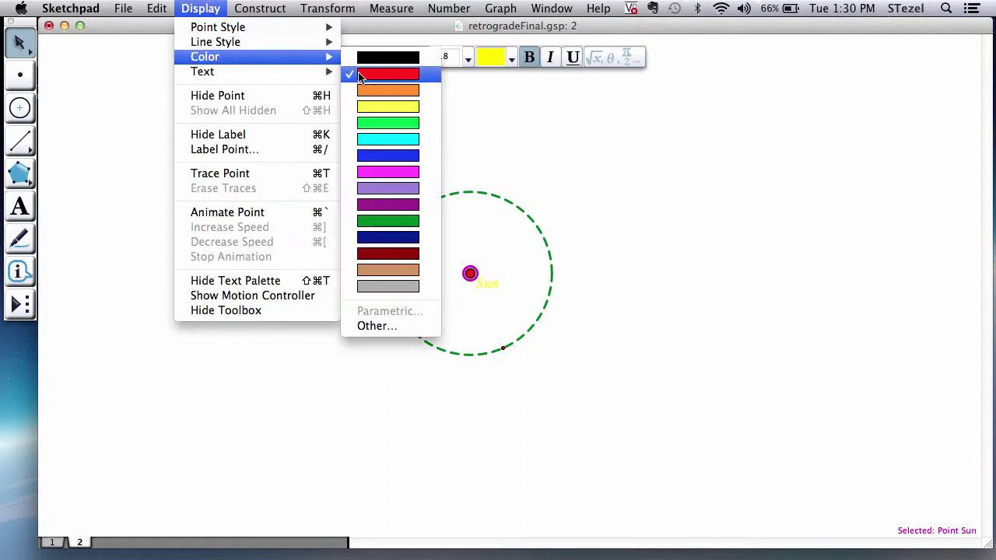
click(379, 106)
click(383, 169)
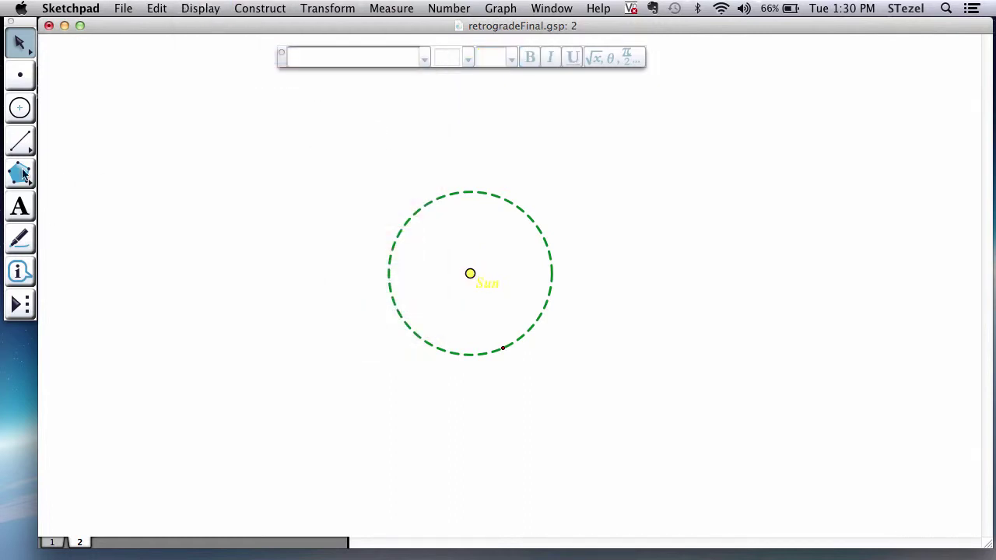
Place a point at the top of the circle and give it the Medium point style.
click(26, 82)
click(469, 192)
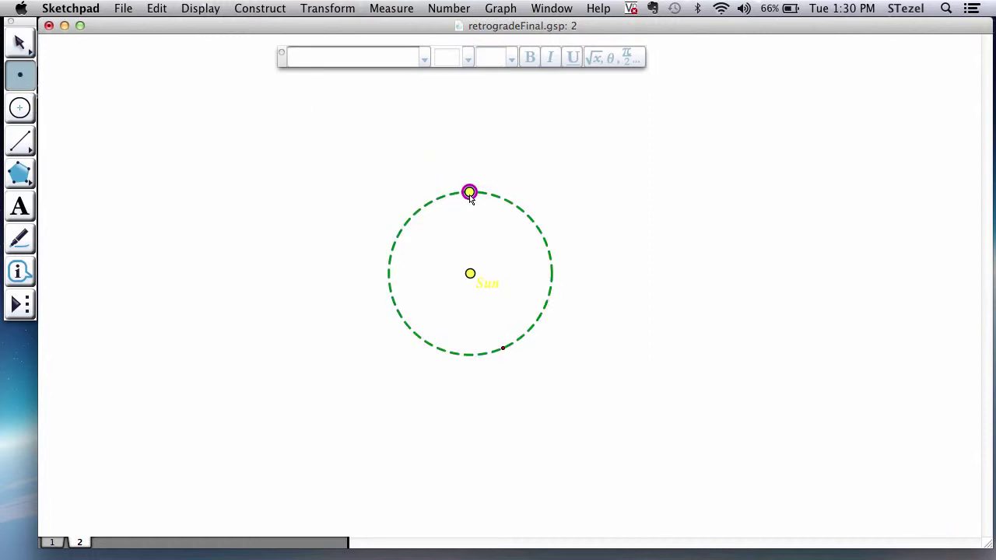
click(22, 45)
click(223, 8)
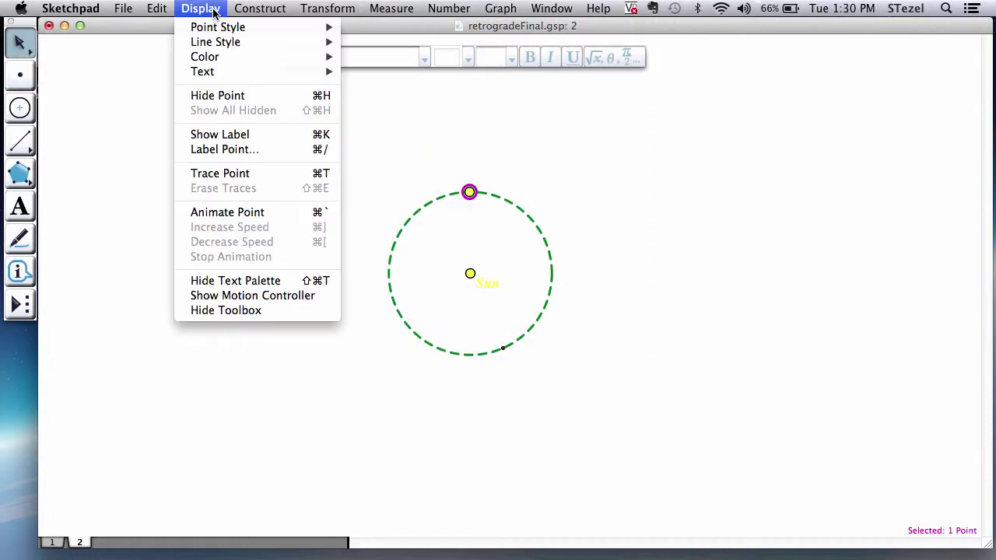
mouse_move(242, 29)
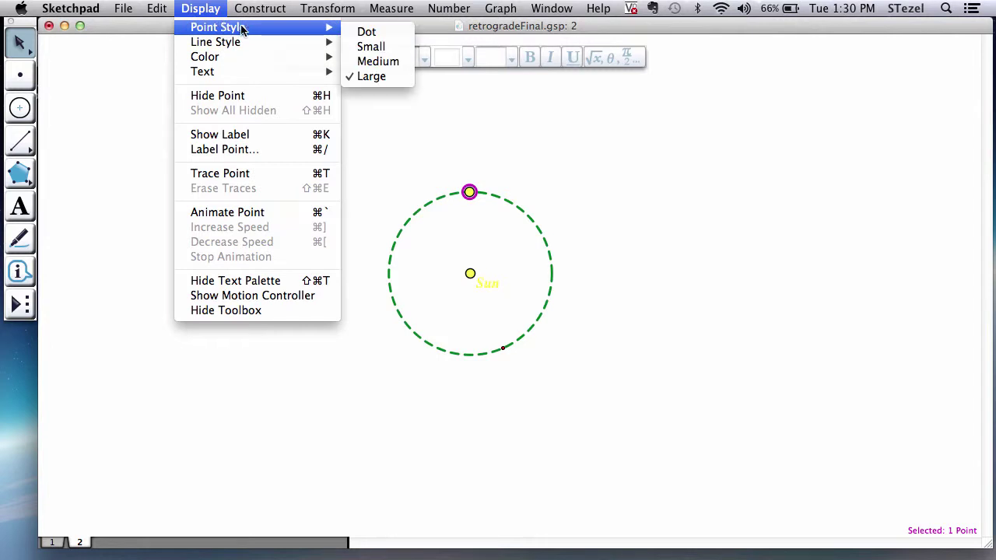
click(377, 61)
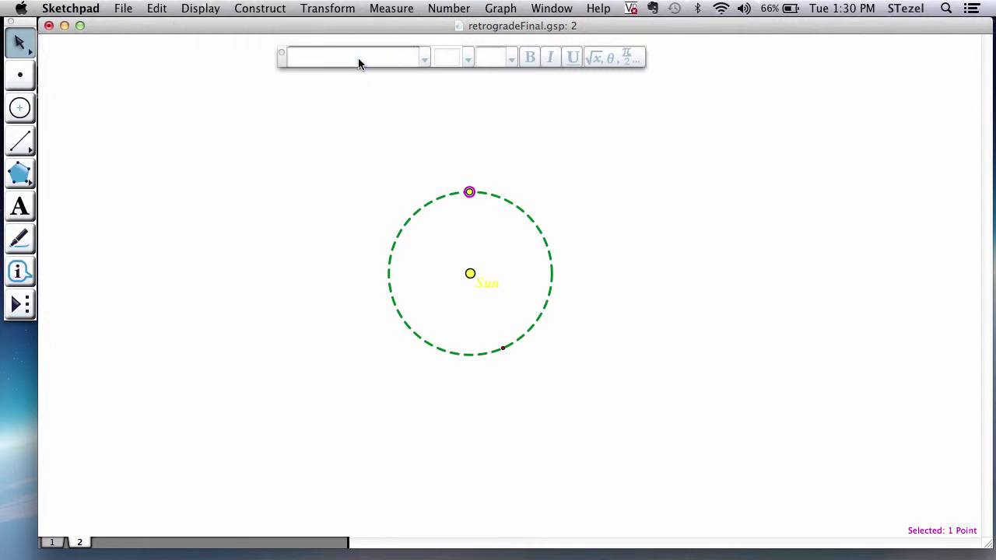
Colour the point at the top of the circle cyan.
click(178, 9)
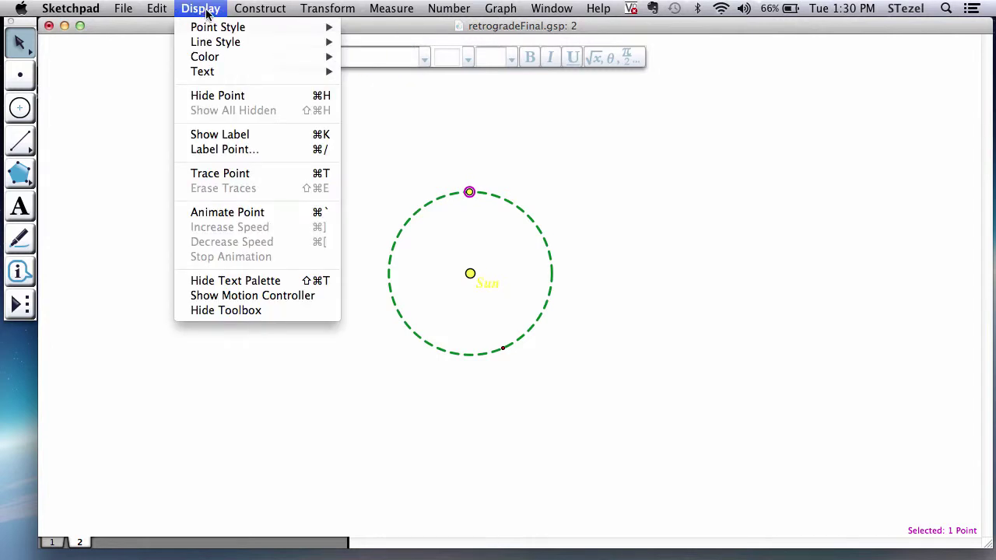
mouse_move(220, 59)
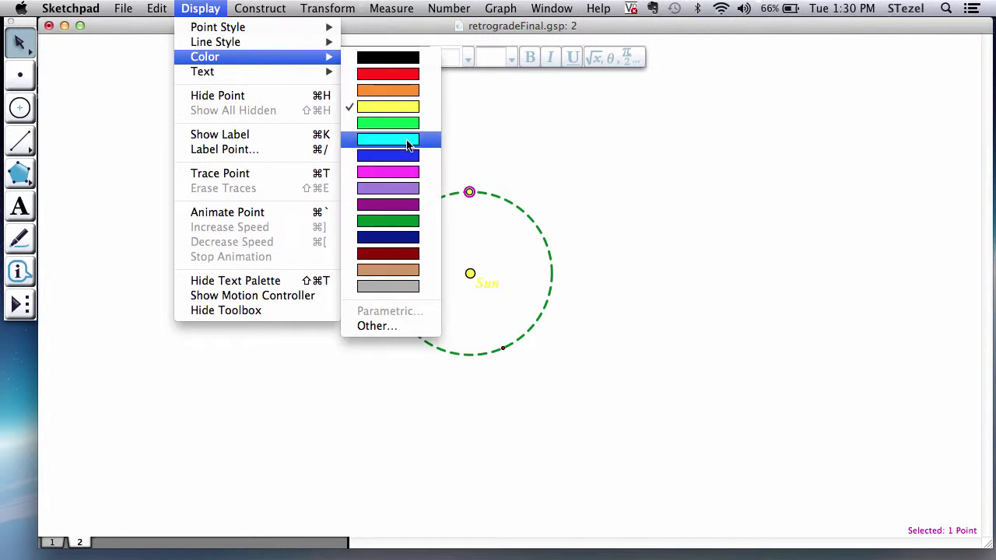
click(407, 148)
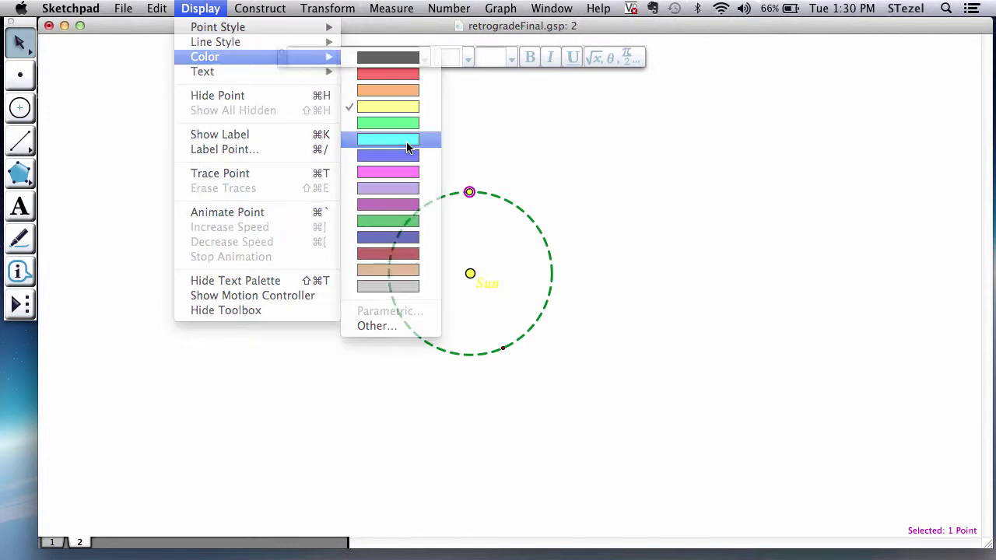
Label the cyan point on the circle "Earth" and colour its label cyan.
click(20, 206)
double_click(469, 192)
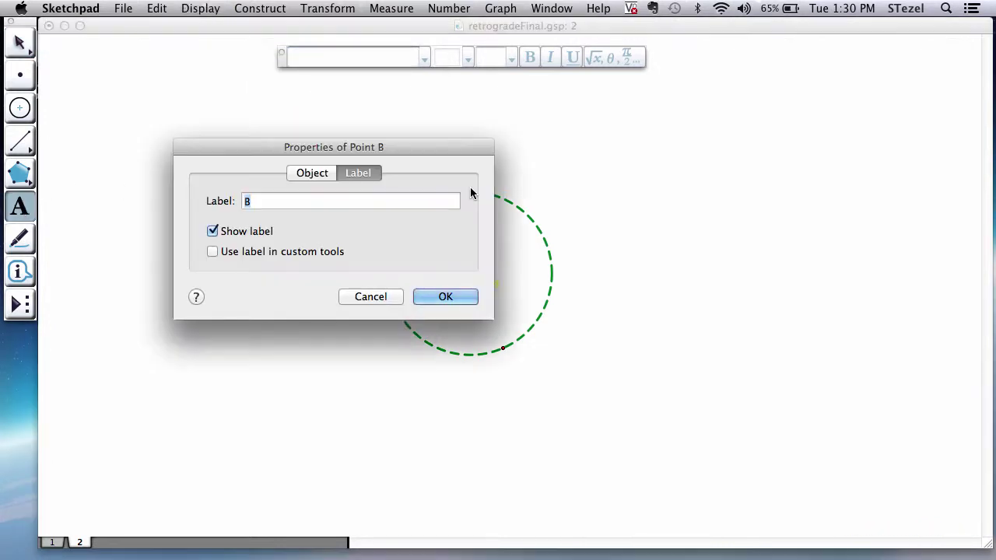
text(Earth)
key(Return)
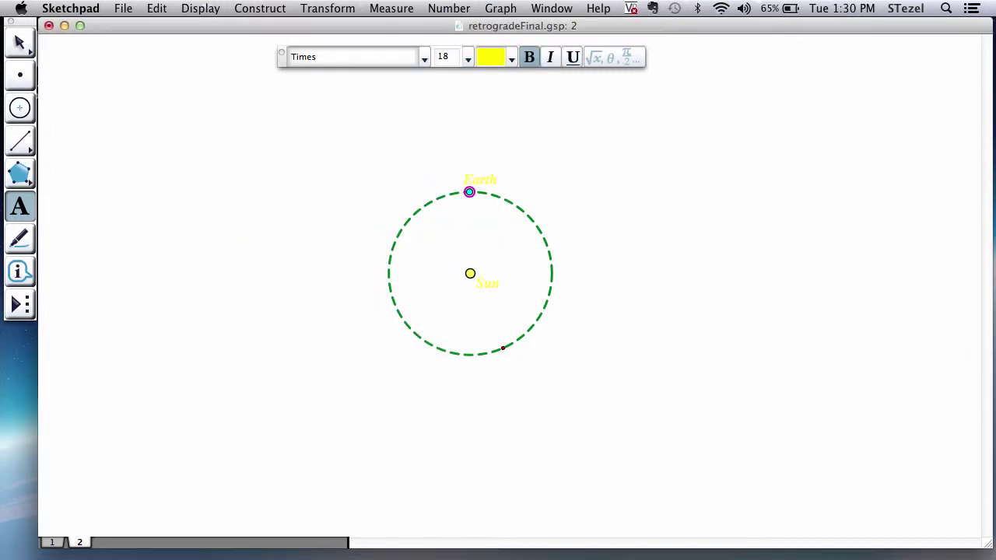
click(510, 59)
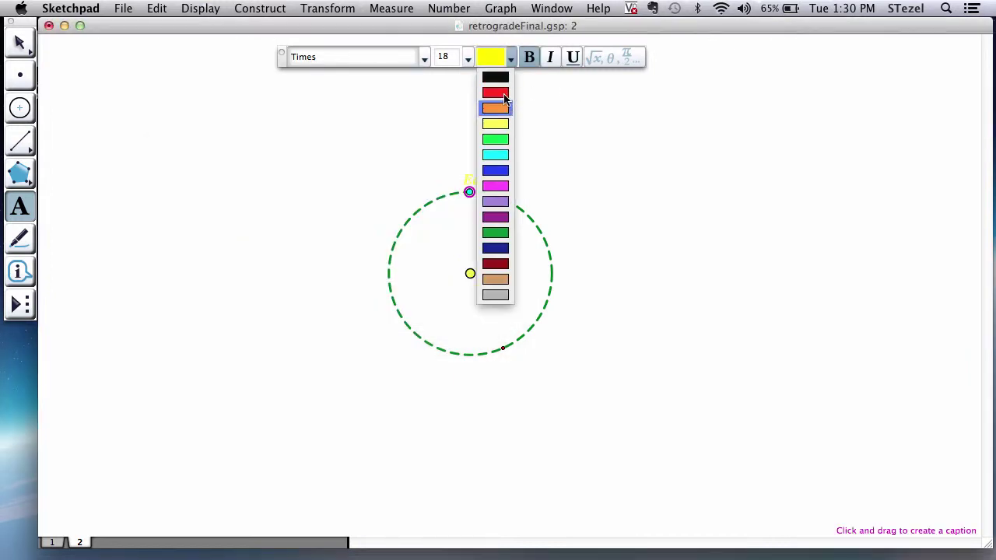
click(503, 156)
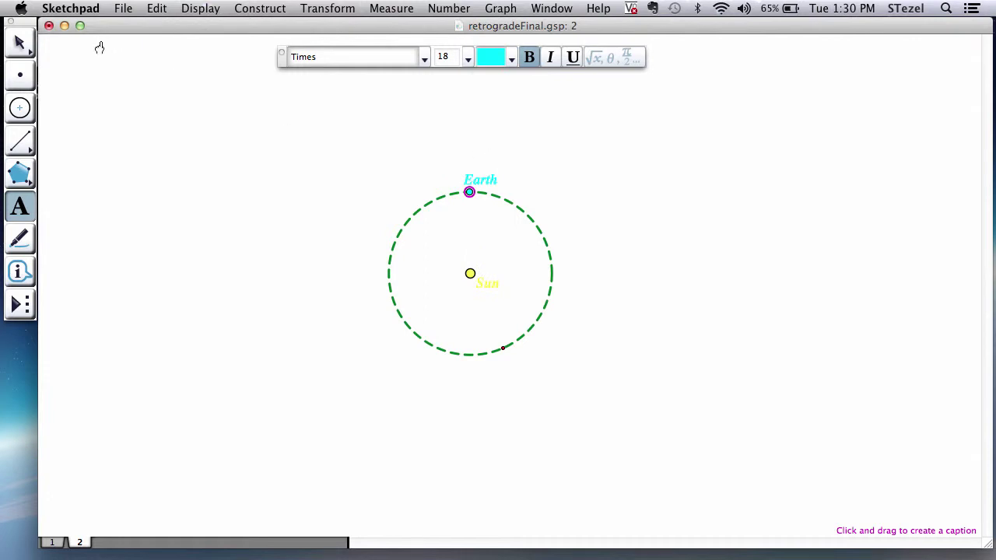
Move the Sun label to just above the Sun point and clear the selection.
click(21, 41)
click(488, 288)
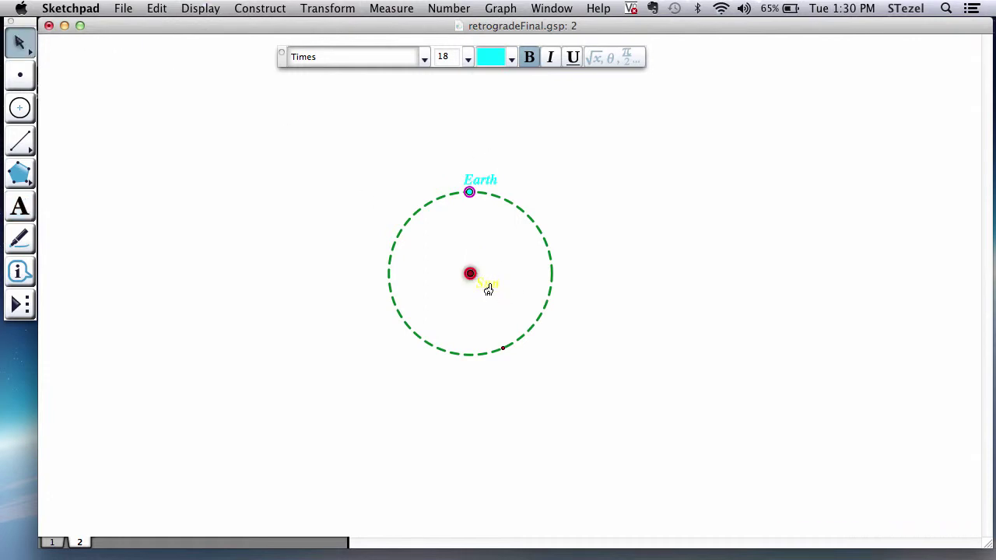
drag(488, 290, 513, 265)
click(472, 228)
key(Escape)
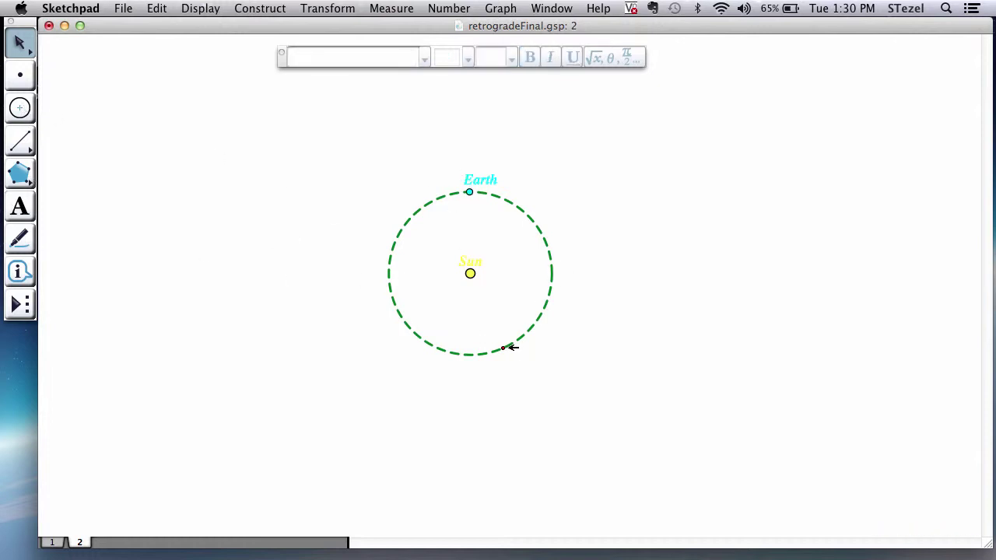
Shrink Earth's orbit circle slightly by its radius point and shift Earth slightly along the circle.
mouse_move(504, 347)
mouse_down()
mouse_move(493, 338)
mouse_move(516, 353)
mouse_move(501, 329)
mouse_up()
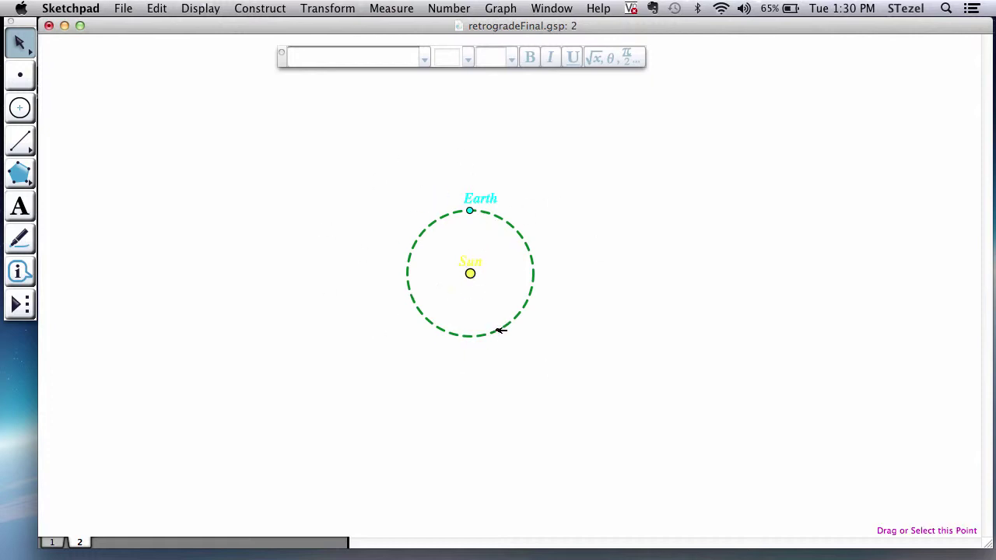
mouse_move(470, 210)
mouse_down()
mouse_move(440, 215)
mouse_move(531, 314)
mouse_move(453, 218)
mouse_move(495, 231)
mouse_move(472, 223)
mouse_up()
click(504, 276)
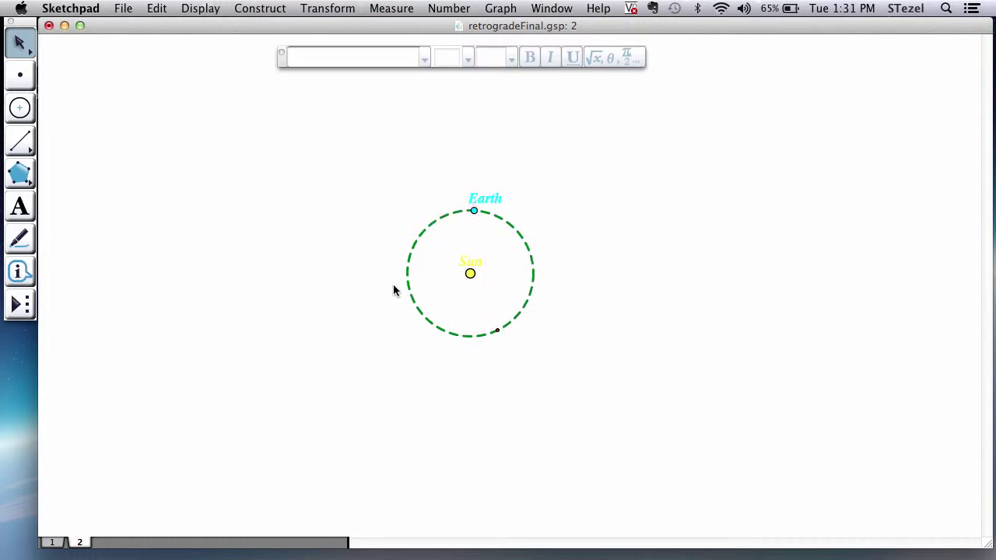
Draw a larger circle centred on the Sun outside Earth's orbit and deselect it.
click(20, 109)
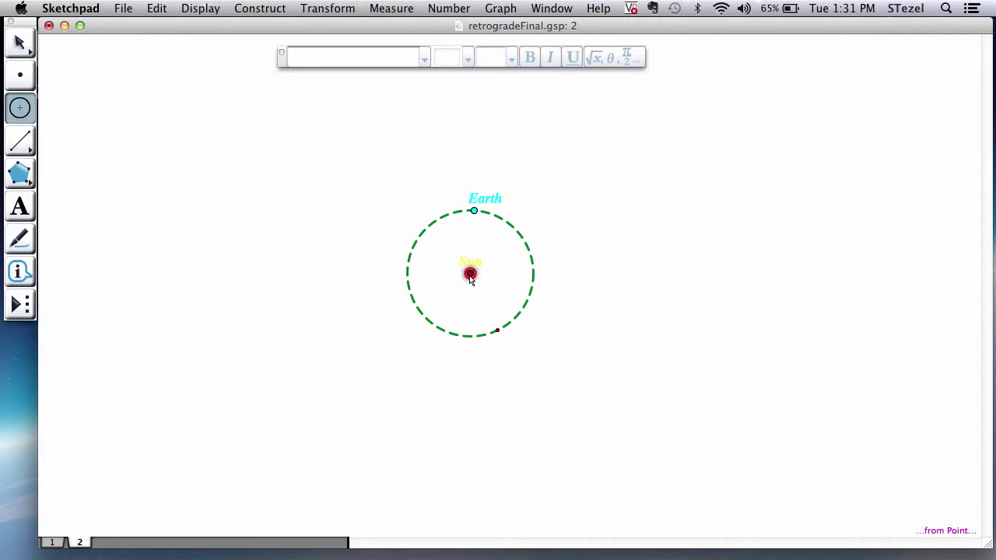
drag(469, 274, 529, 370)
click(21, 48)
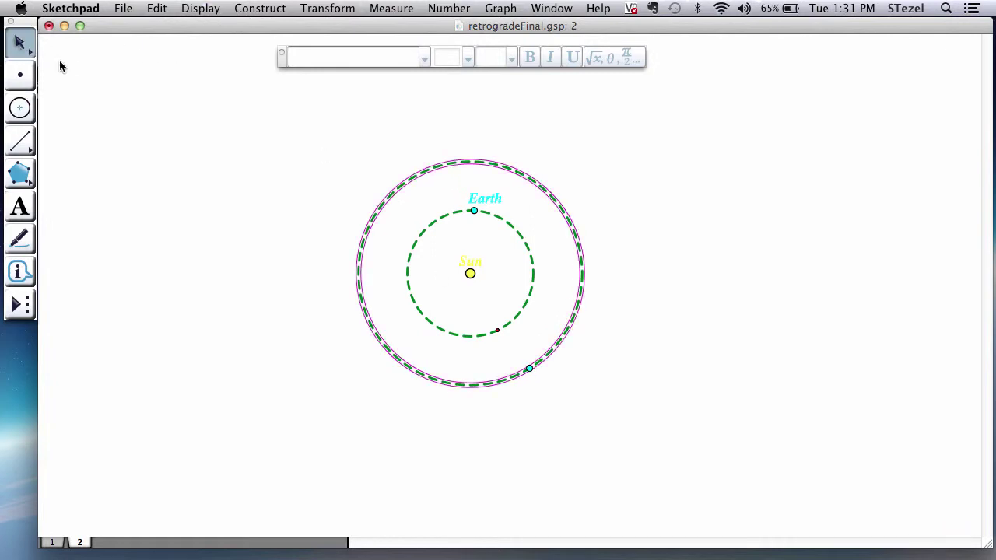
click(60, 62)
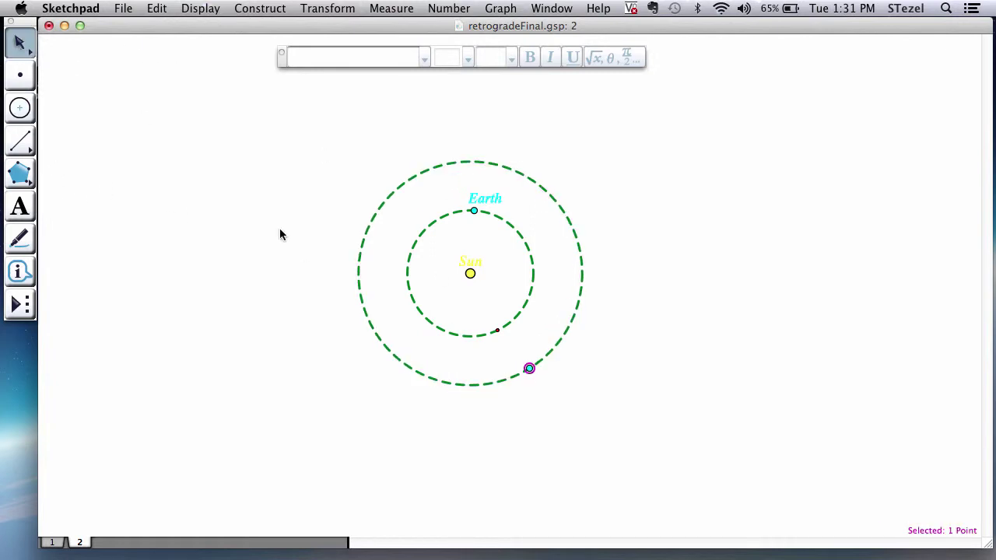
click(551, 284)
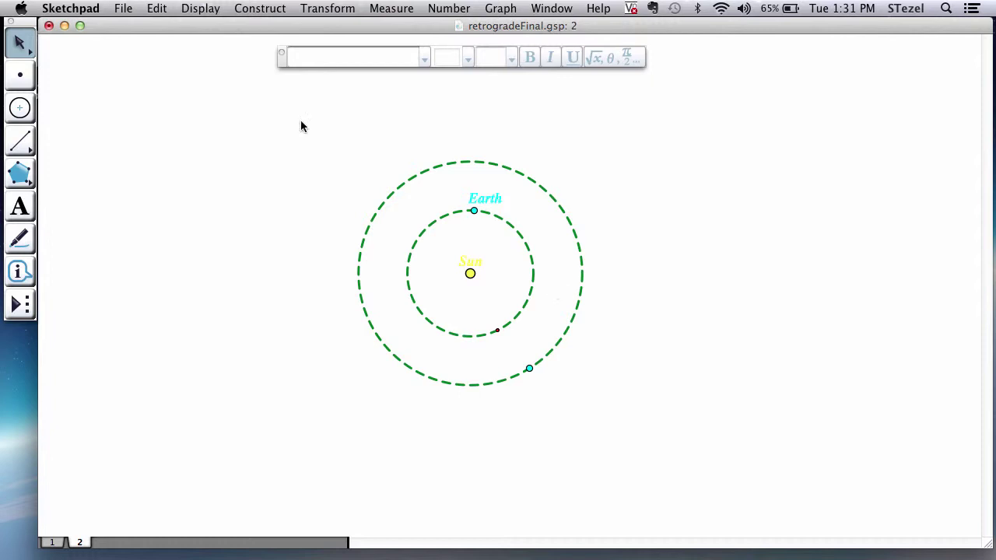
Place a point near the top of the outer circle and colour it red.
click(19, 75)
click(484, 162)
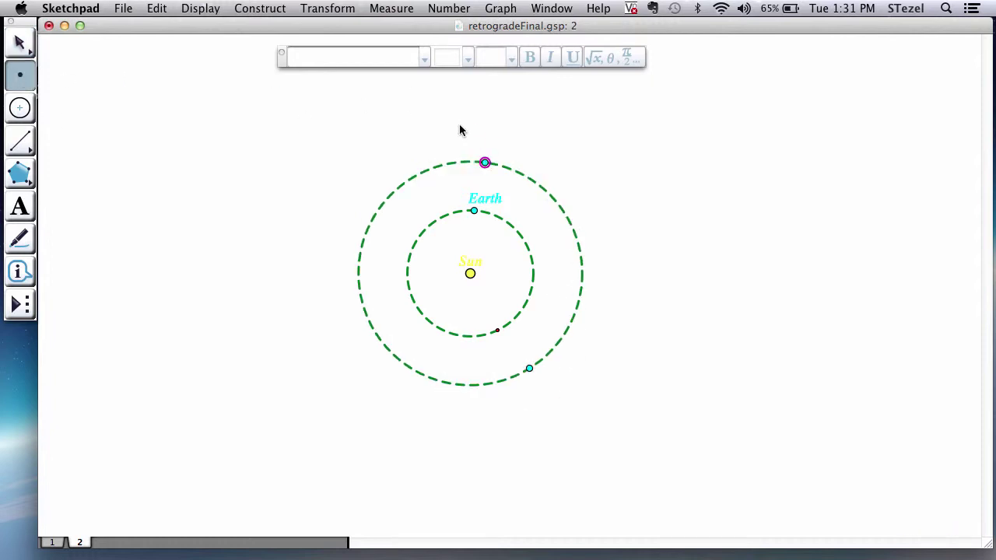
click(200, 7)
mouse_move(212, 57)
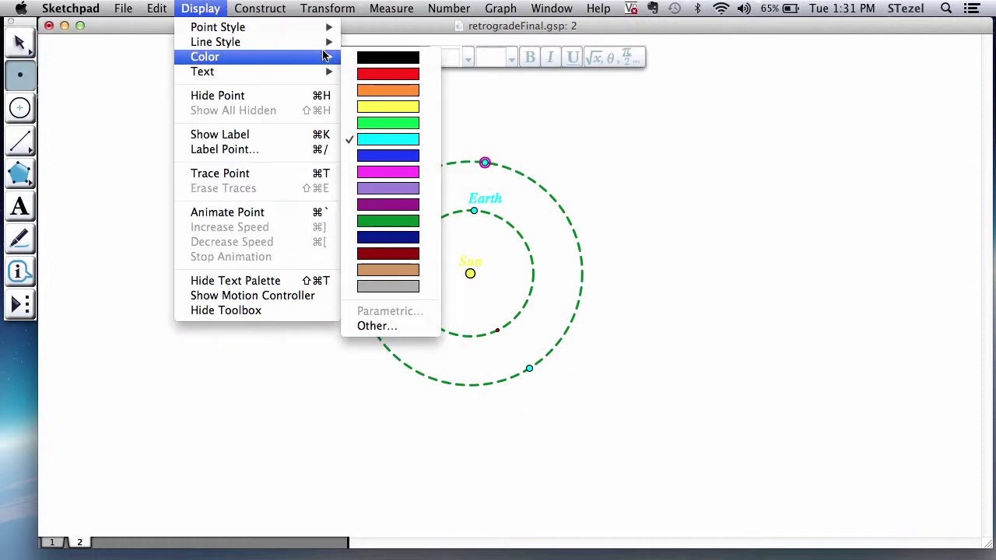
click(389, 73)
click(121, 95)
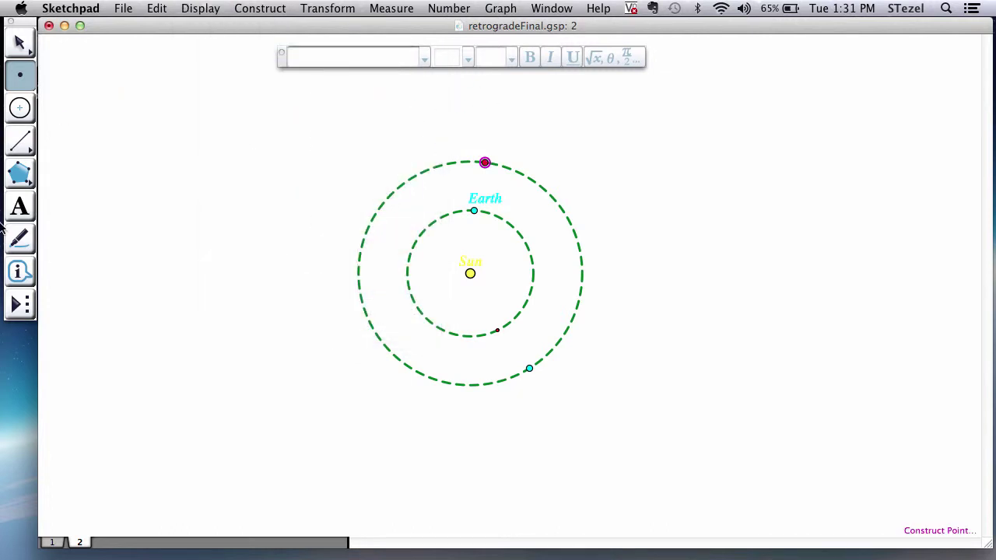
Label the red point on the outer circle "Mars" and colour its label red.
click(19, 206)
click(485, 162)
double_click(485, 161)
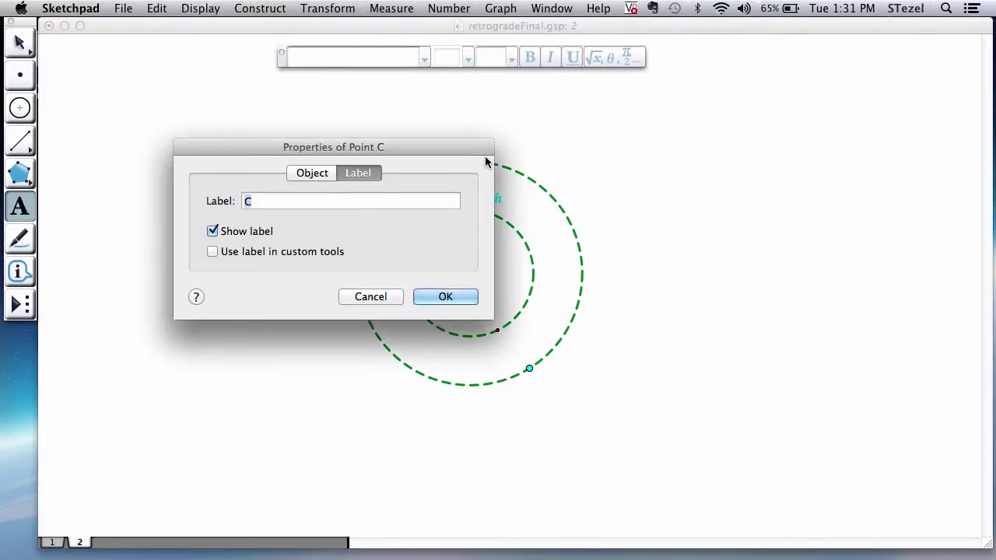
text(Mars)
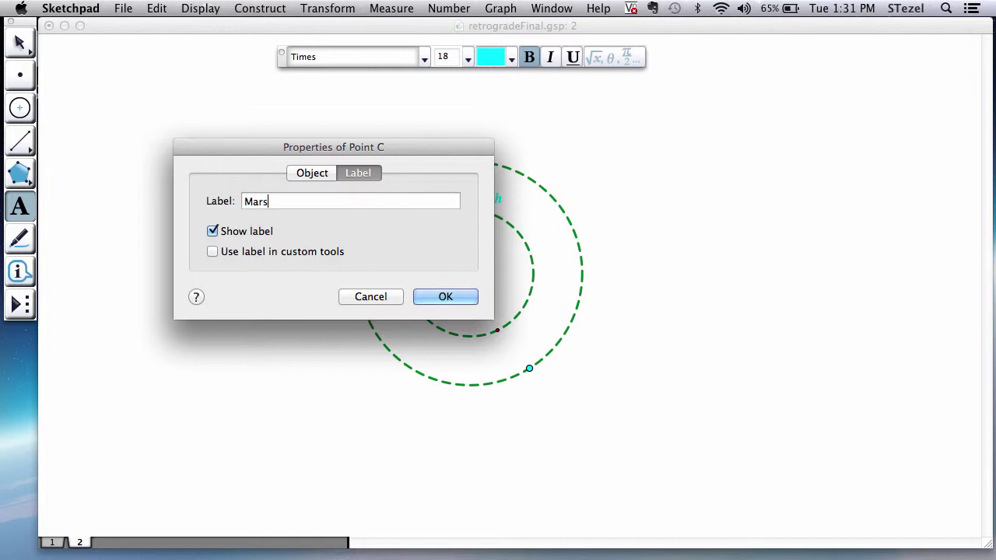
key(Return)
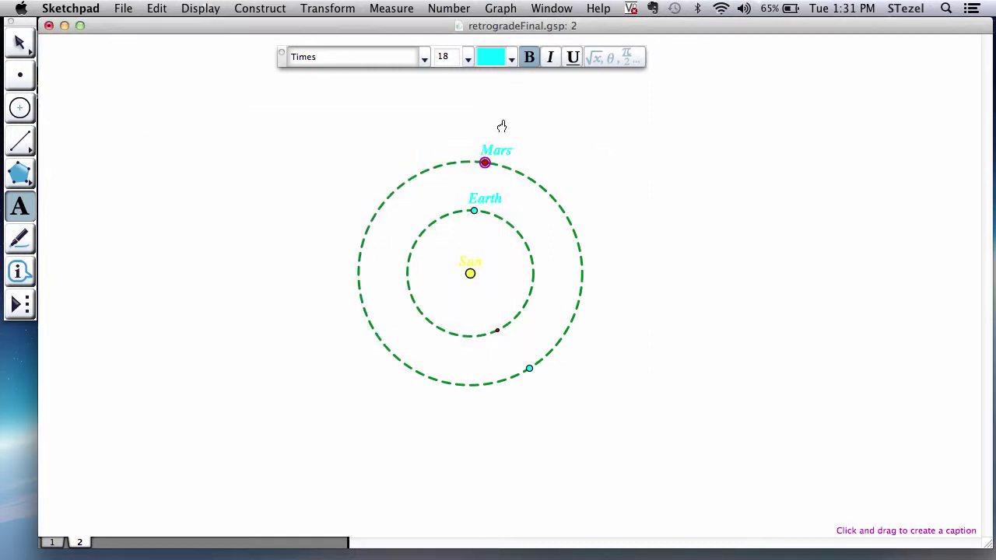
click(510, 60)
click(497, 95)
Shrink the outer orbit circle slightly by moving its radius point inward.
click(20, 43)
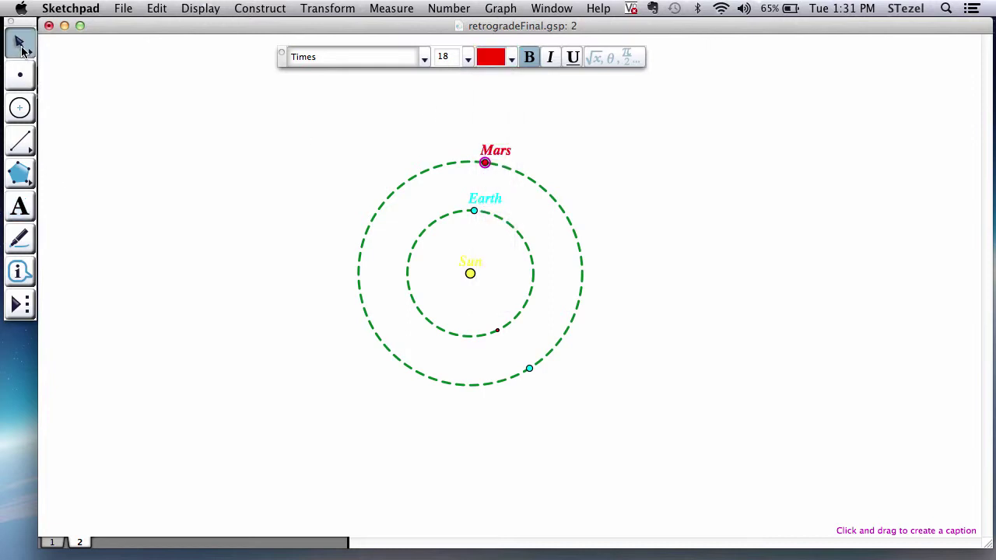
click(174, 275)
drag(530, 369, 524, 367)
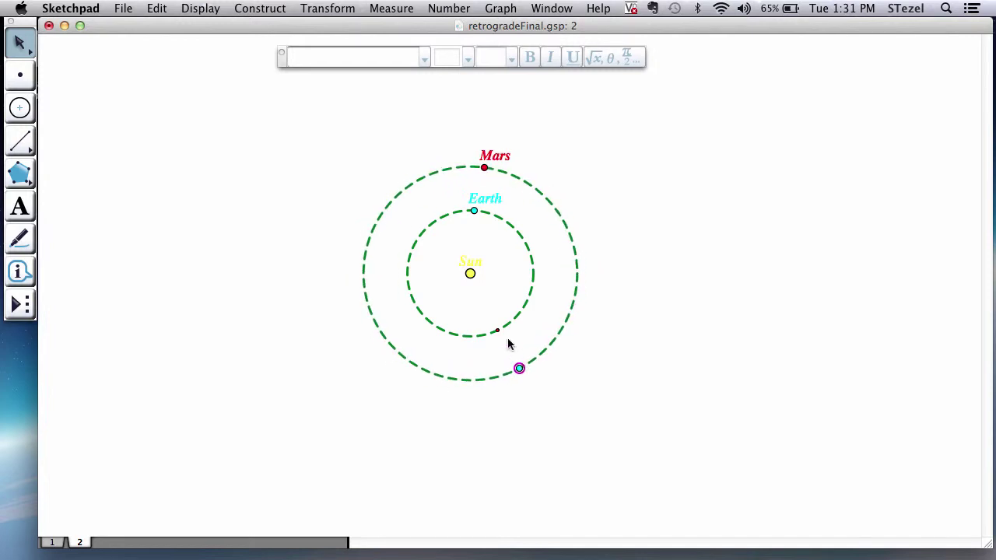
Colour the radius points of both circles black and give them the Small point style.
click(520, 369)
click(221, 10)
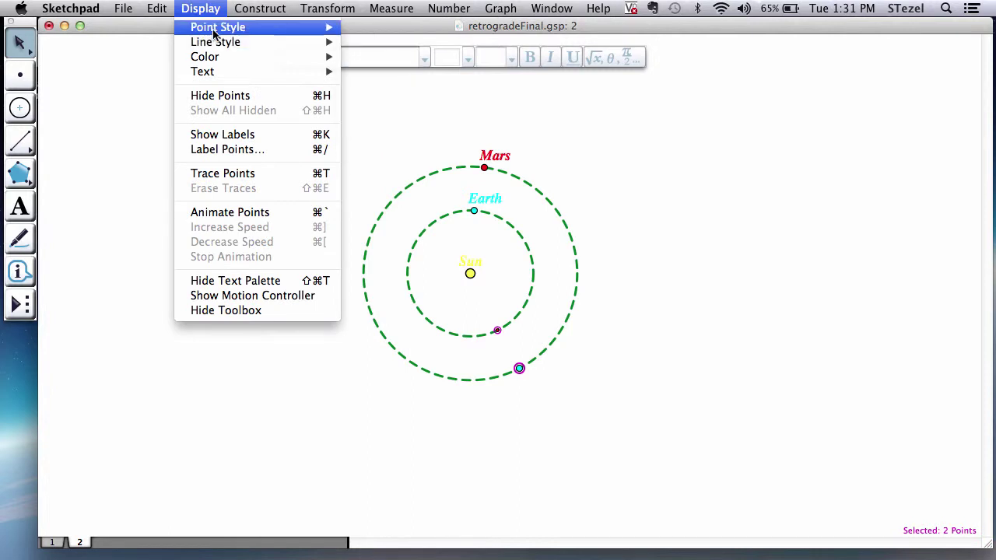
mouse_move(224, 57)
click(388, 58)
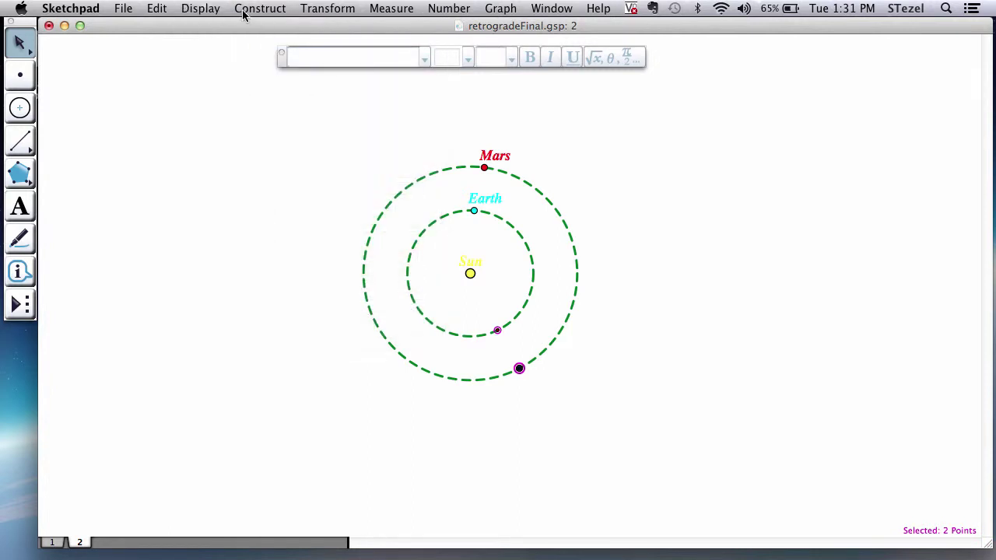
click(211, 8)
mouse_move(218, 31)
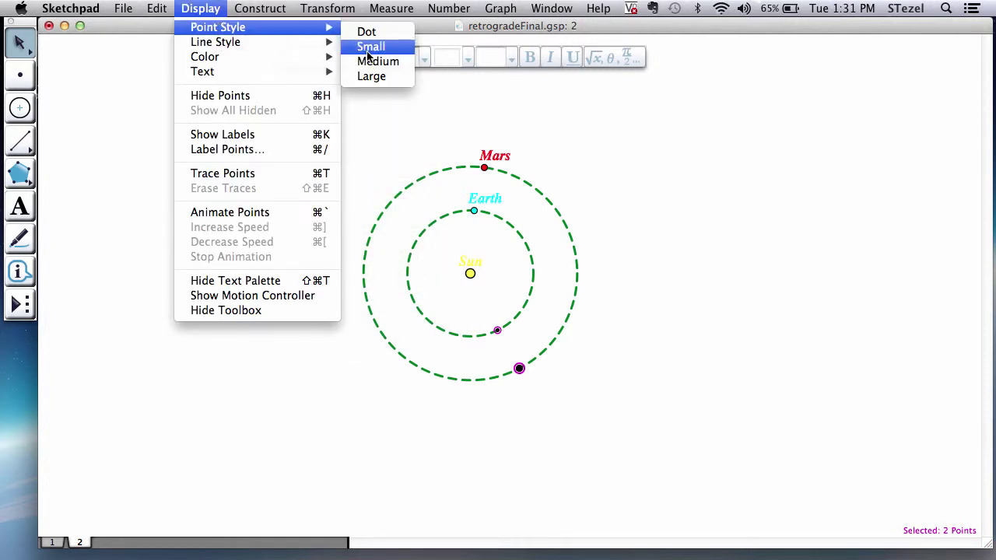
click(368, 50)
click(539, 327)
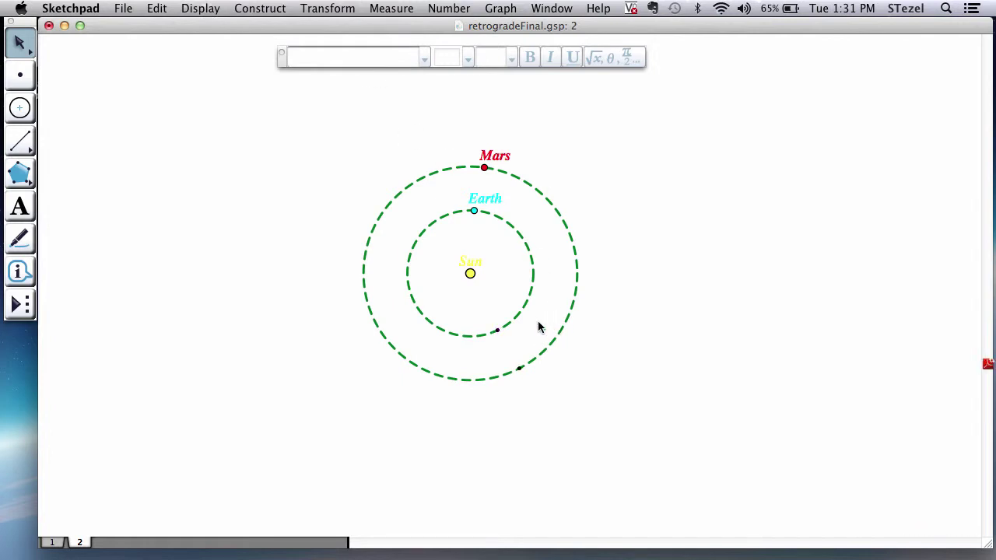
Create a Hide/Show action button for the radius points of both circles and use it to hide them.
click(497, 331)
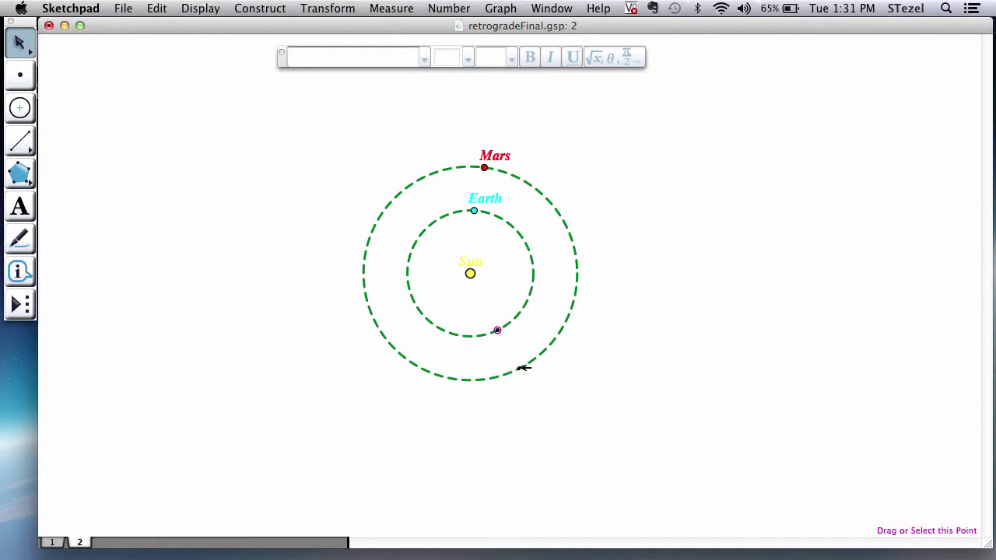
click(520, 368)
click(156, 8)
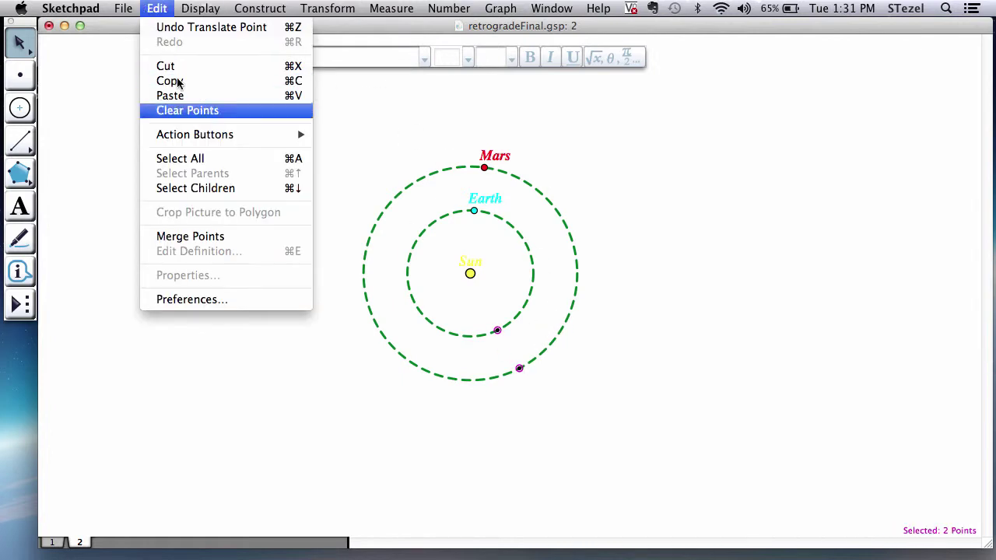
mouse_move(222, 133)
click(335, 136)
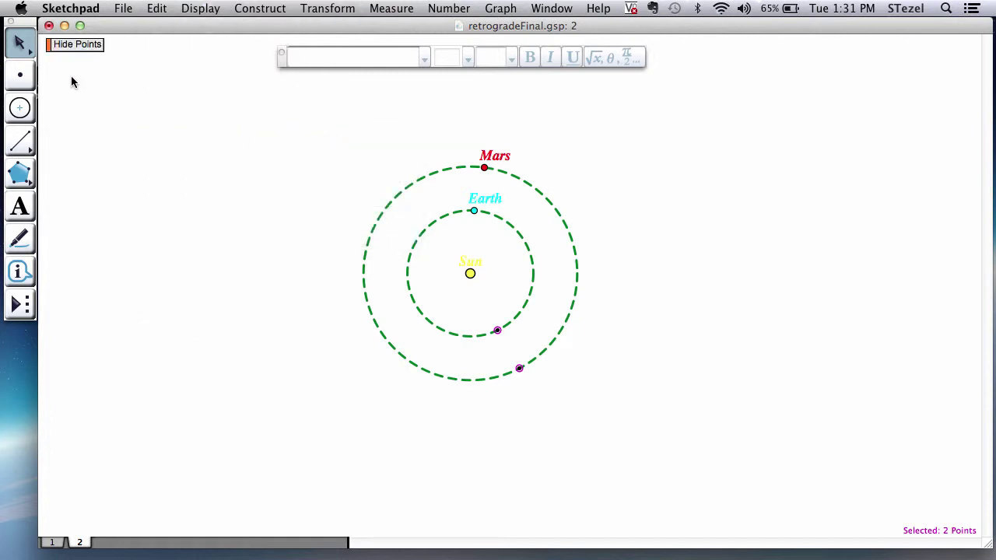
click(82, 48)
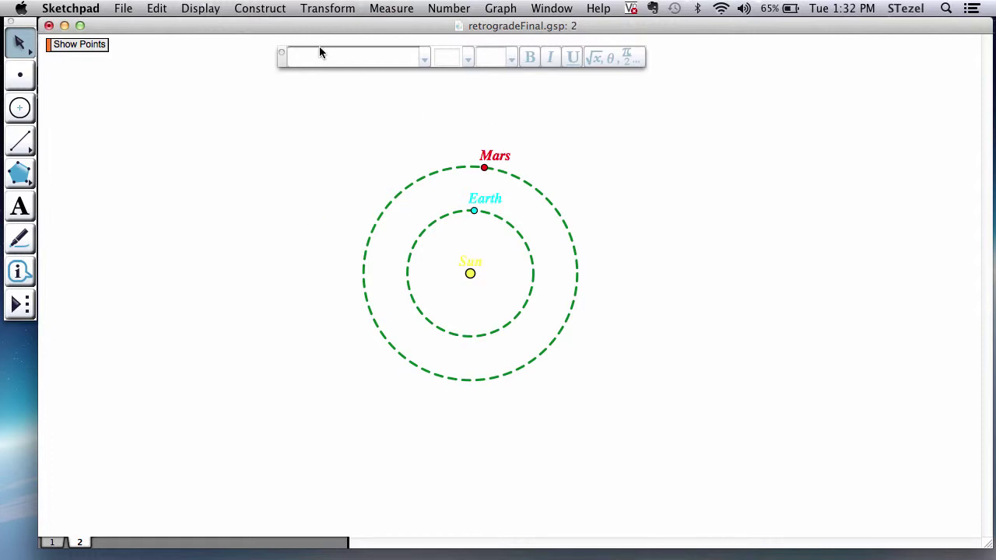
Move the text palette away from the drawing and create an Animation action button for the Mars and Earth points.
drag(284, 61, 593, 57)
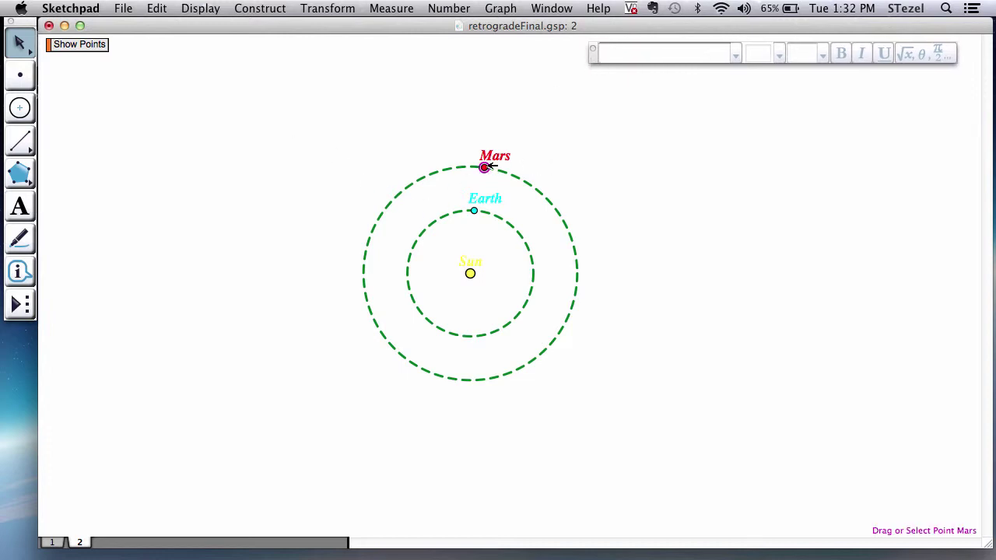
click(485, 167)
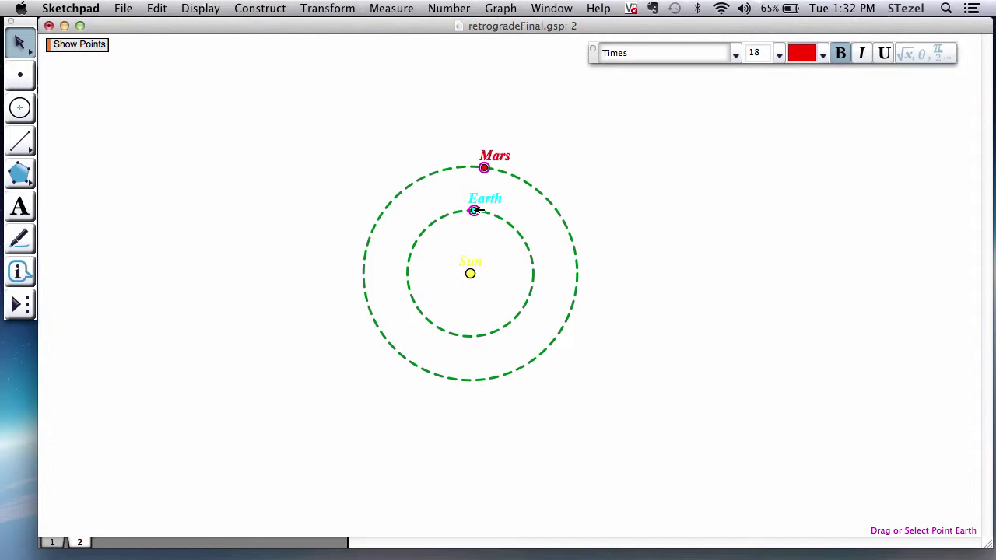
click(474, 210)
click(201, 7)
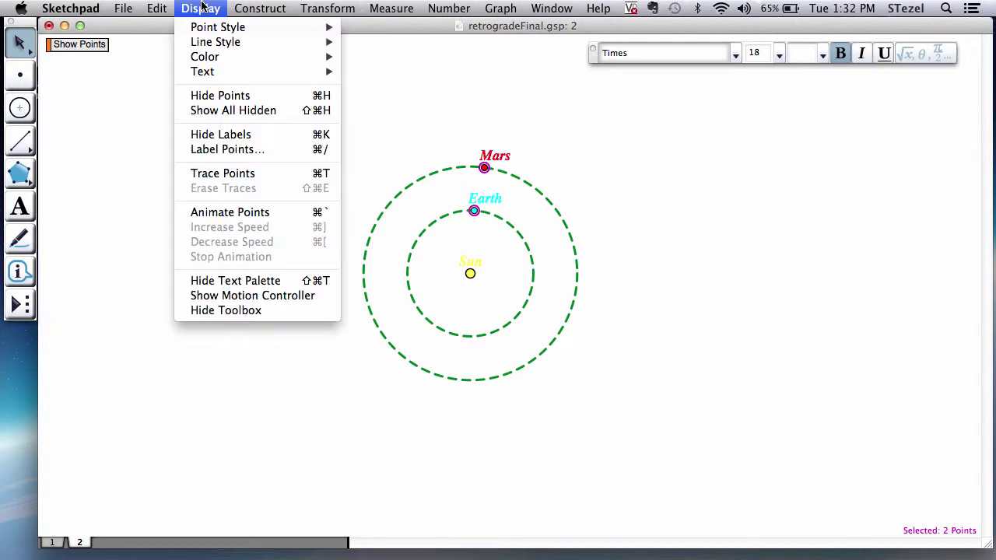
mouse_move(160, 8)
mouse_move(182, 137)
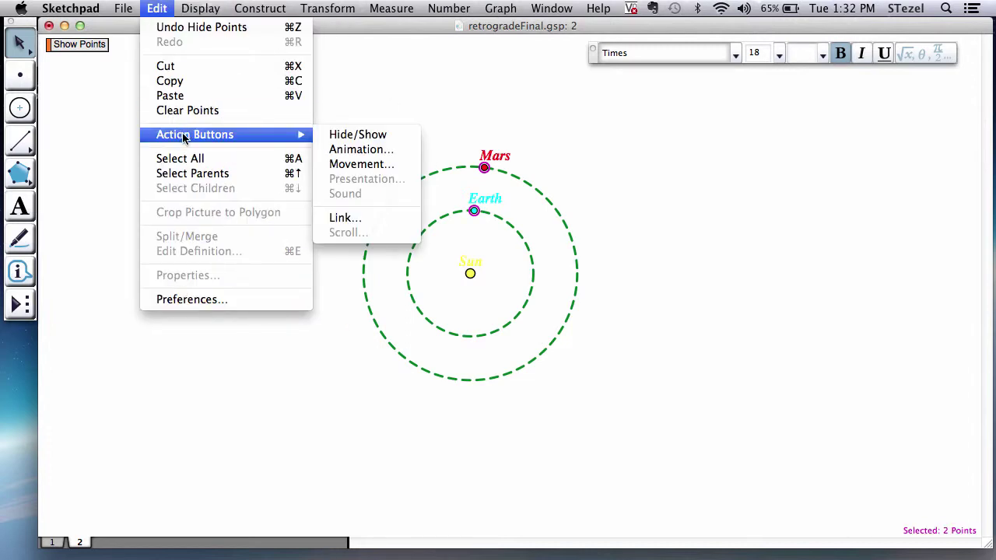
click(357, 150)
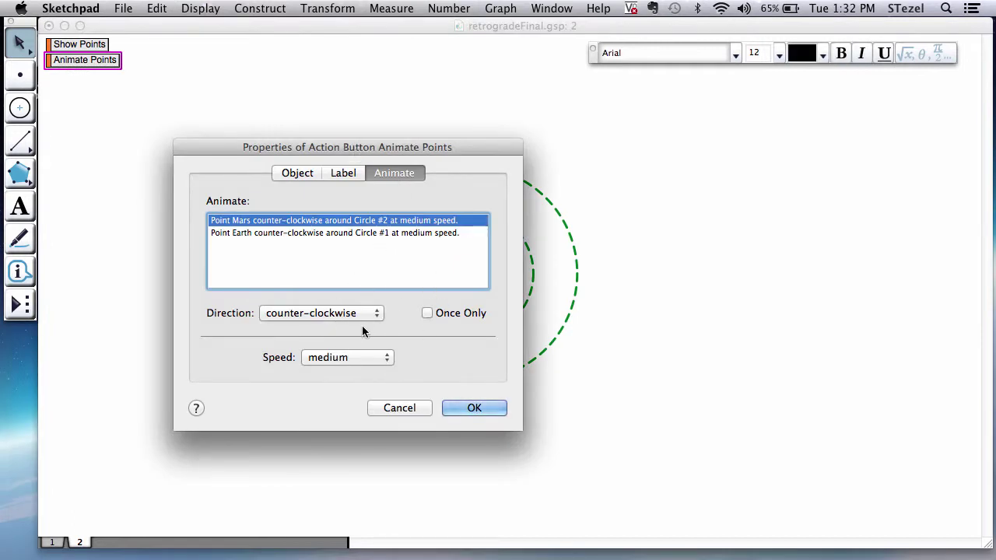
Set the animation speed to fast for Earth and slow for Mars, and run the animation briefly.
click(356, 233)
click(355, 358)
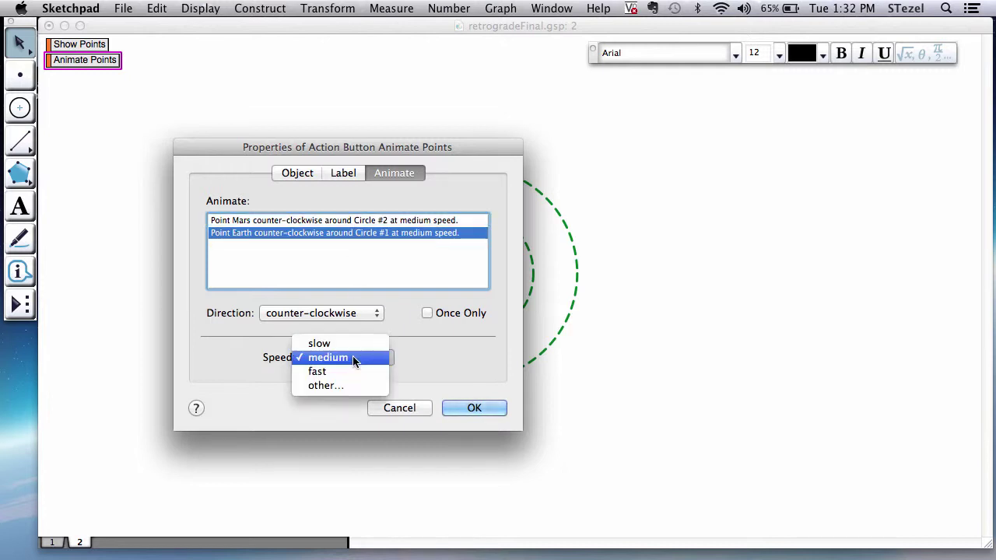
click(347, 375)
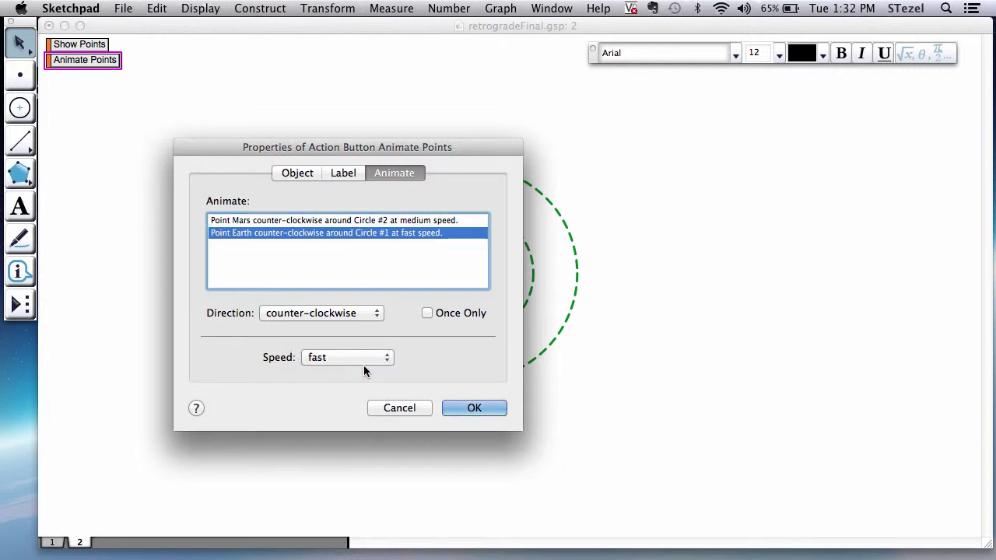
click(430, 221)
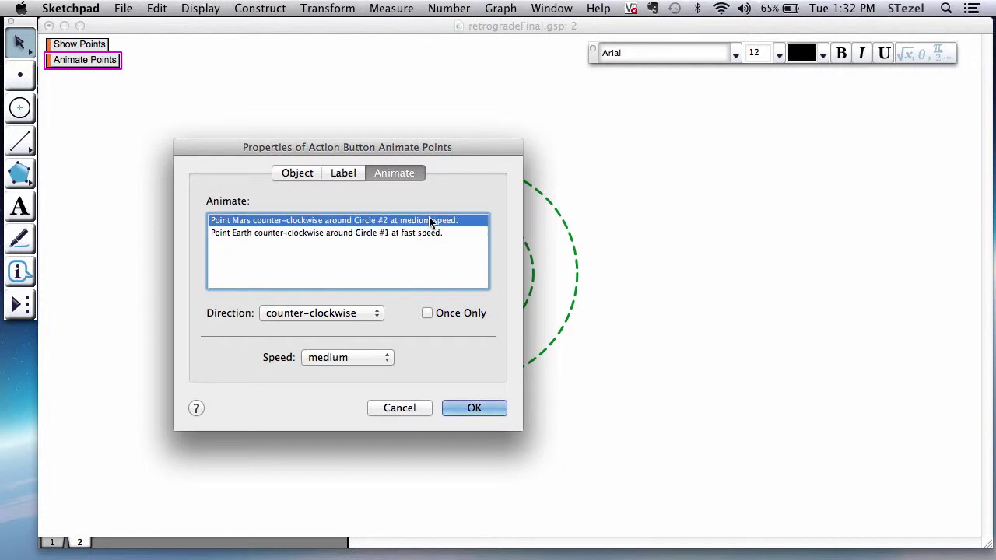
click(335, 361)
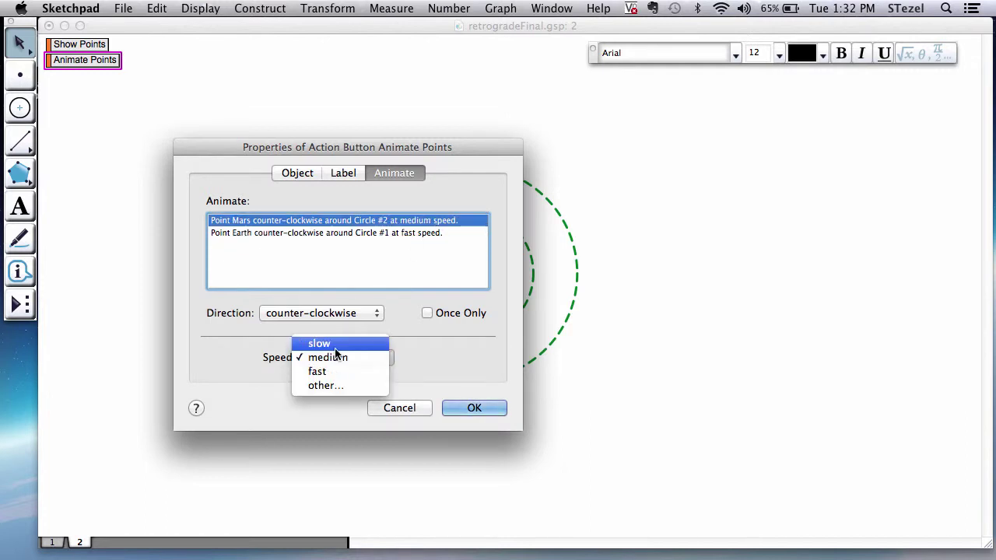
click(334, 347)
click(472, 406)
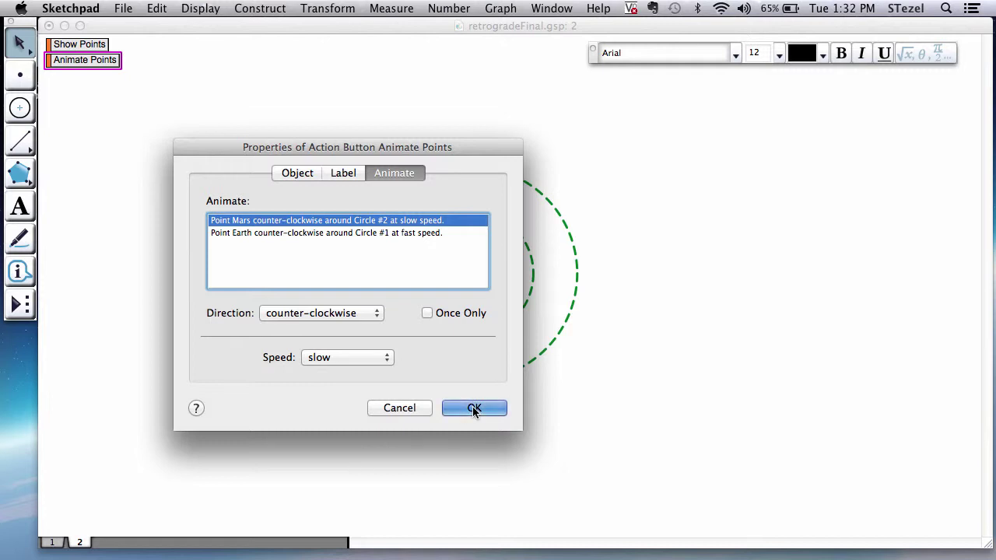
click(473, 408)
click(101, 68)
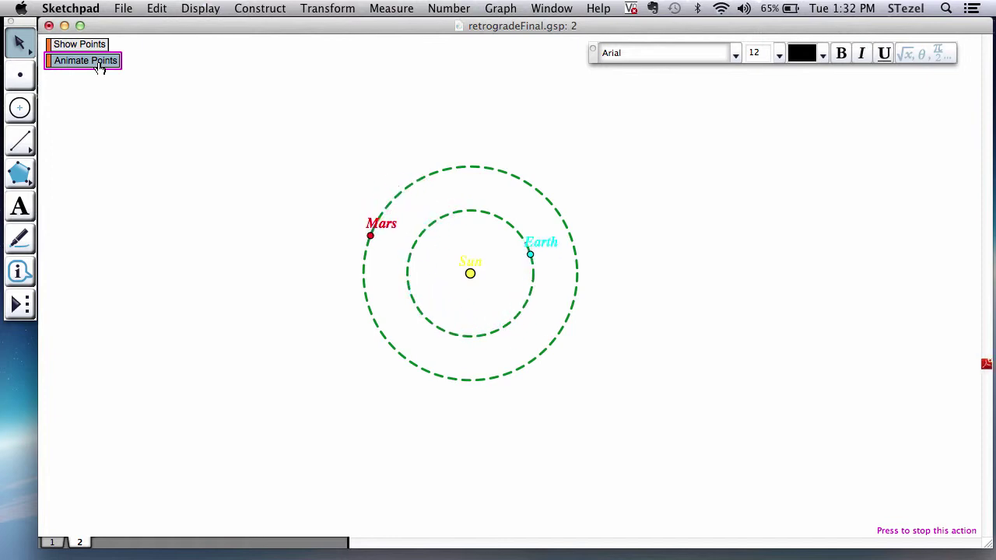
click(102, 68)
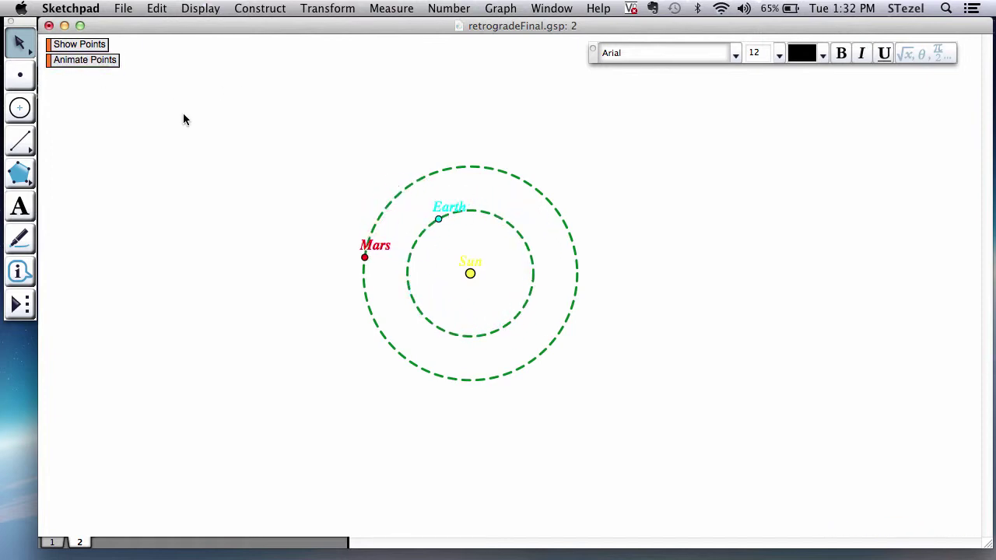
Construct a ray from the Earth point through the Mars point.
drag(20, 142, 94, 152)
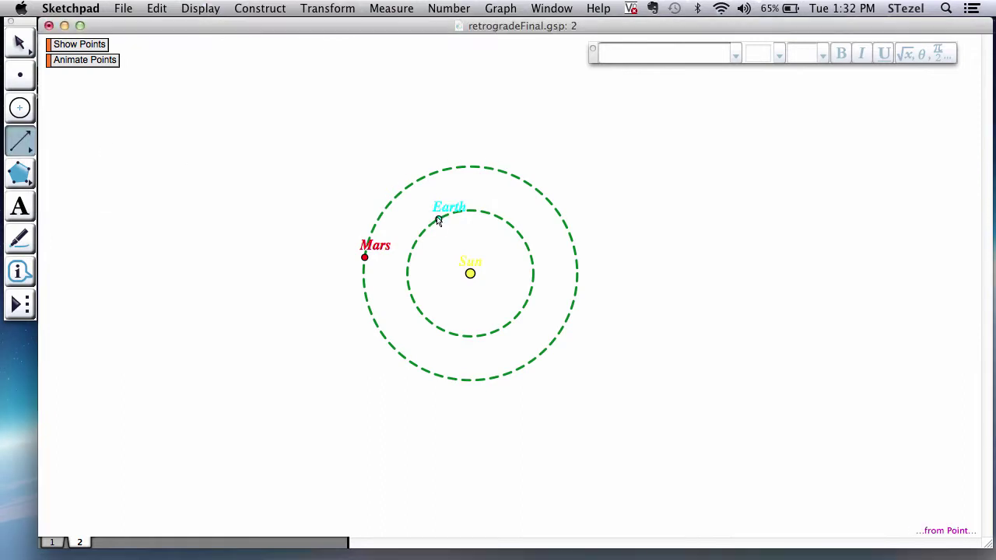
click(437, 218)
click(364, 259)
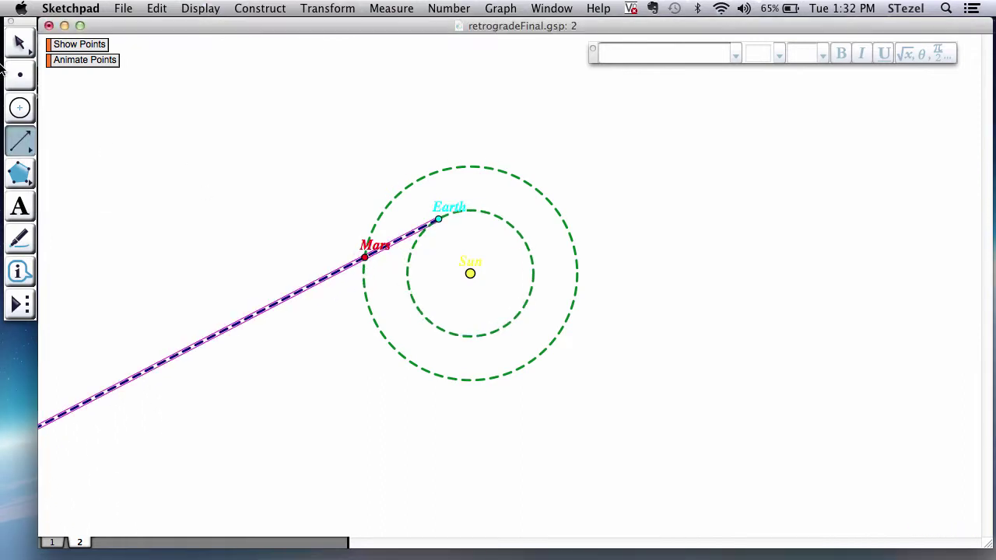
click(20, 45)
click(310, 226)
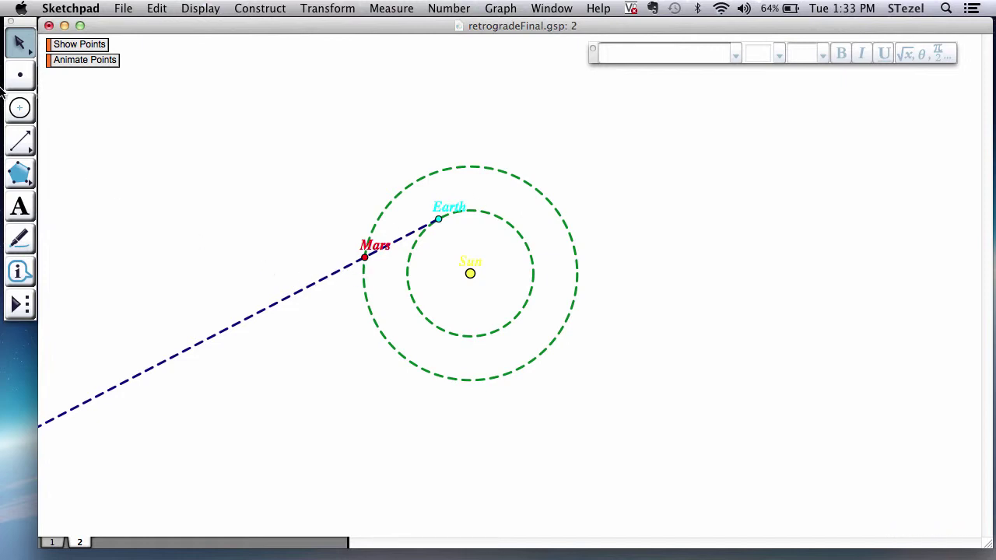
Draw a short horizontal segment in the empty area beneath the action buttons and give it the Solid line style.
drag(20, 142, 49, 145)
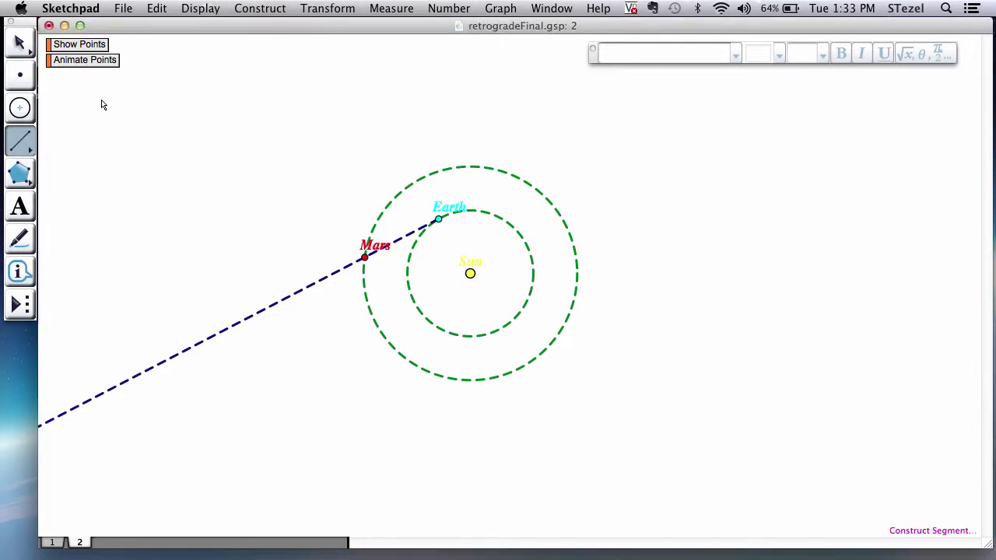
drag(101, 99, 166, 99)
click(257, 6)
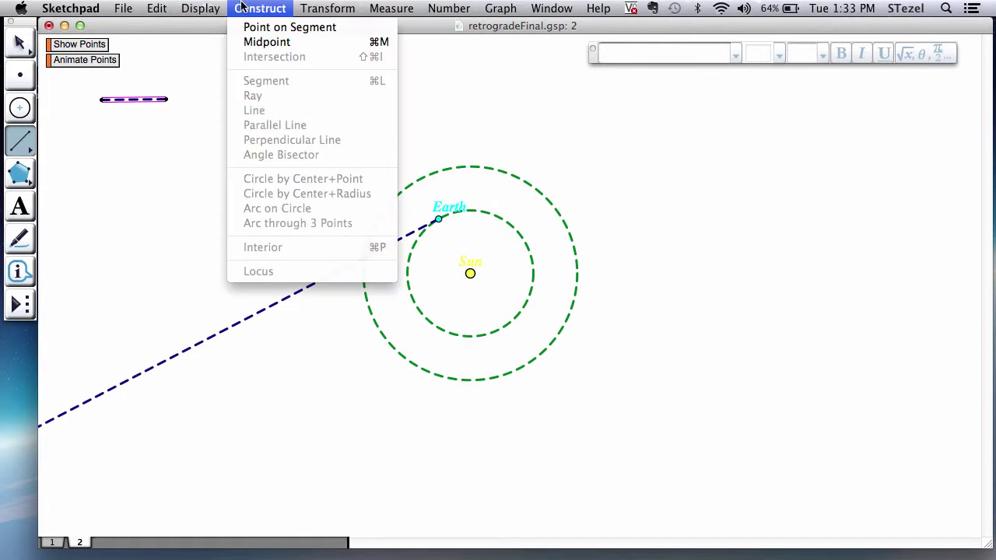
mouse_move(201, 8)
mouse_move(234, 42)
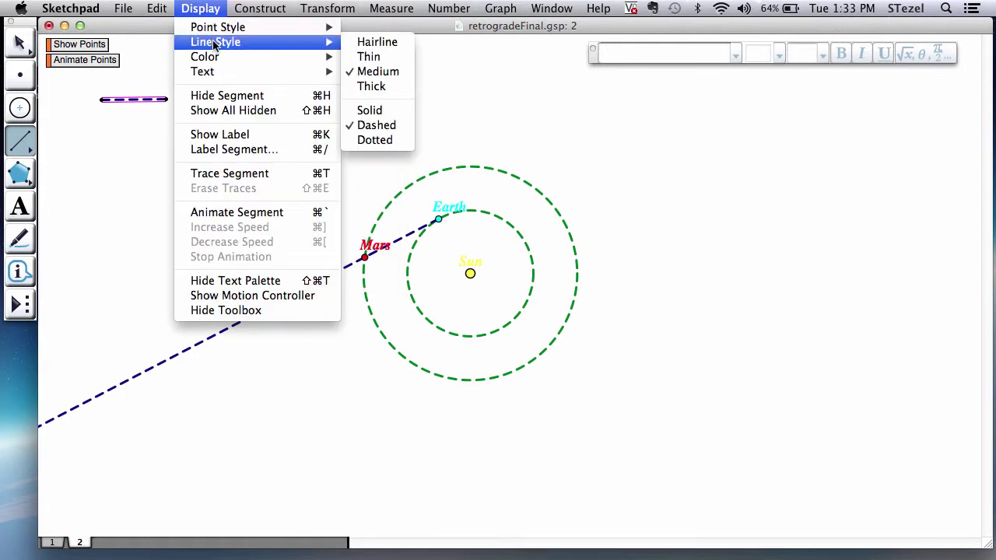
click(364, 109)
click(20, 43)
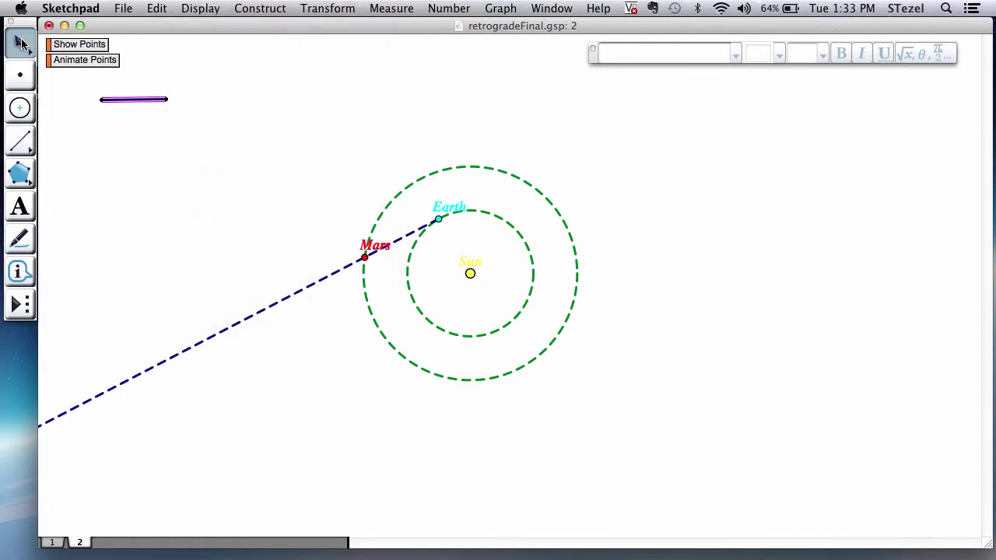
click(245, 168)
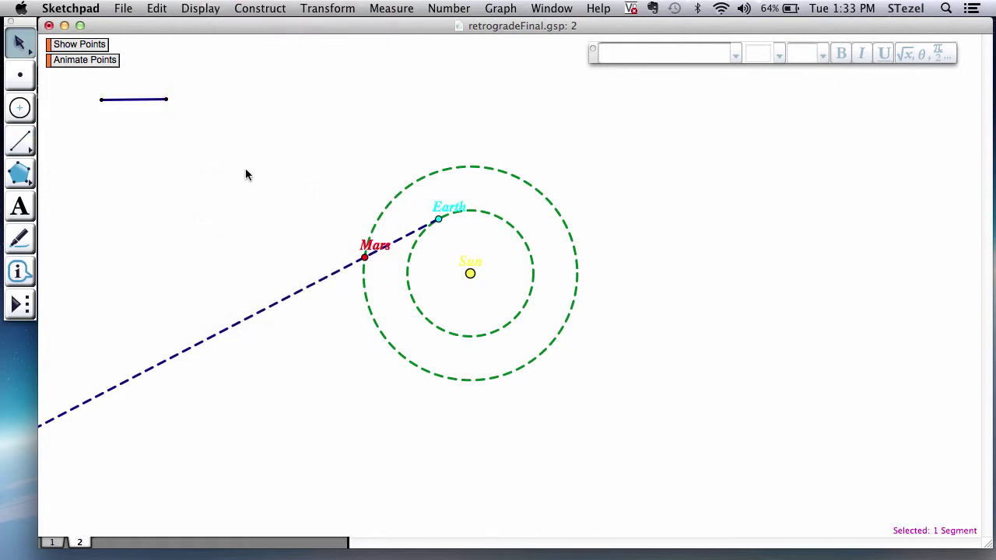
Construct a circle centred on Mars with the short segment as its radius.
click(365, 257)
shift+click(145, 99)
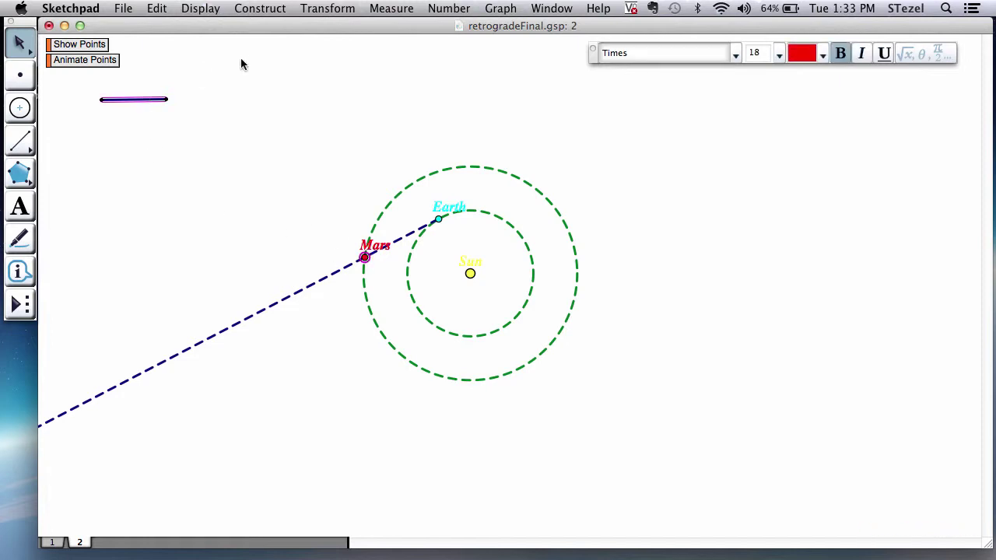
click(268, 11)
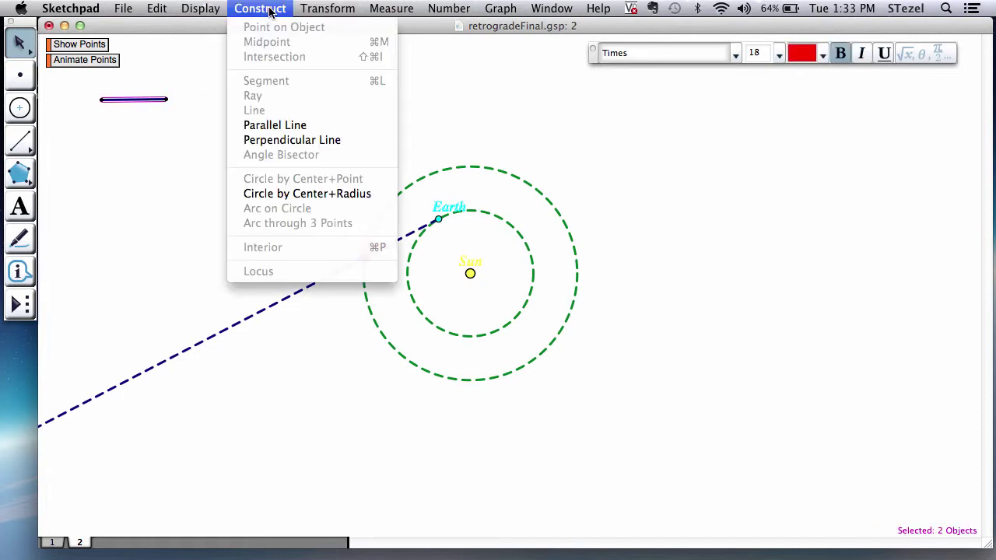
click(294, 194)
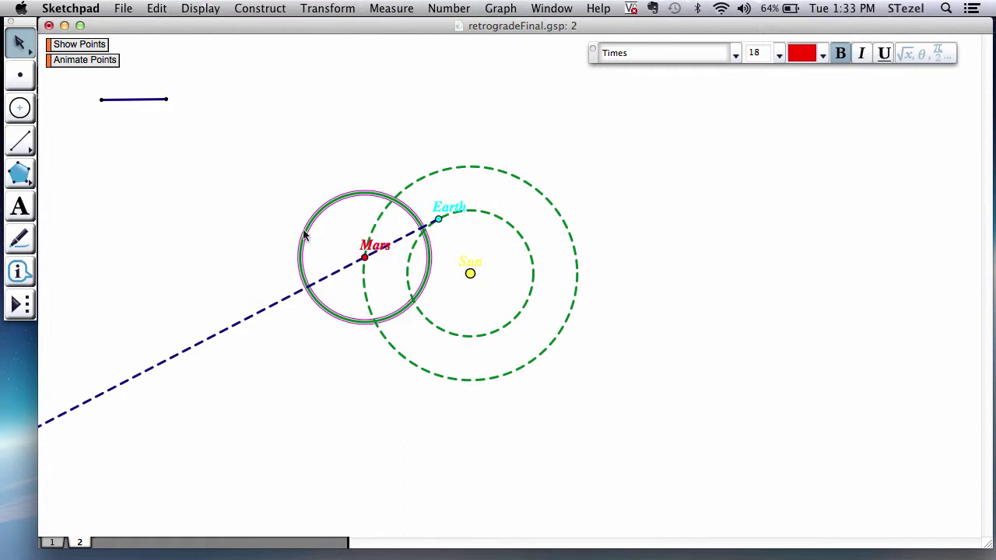
Mark the intersection of the circle around Mars with the ray beyond Mars, and hide that circle.
click(308, 286)
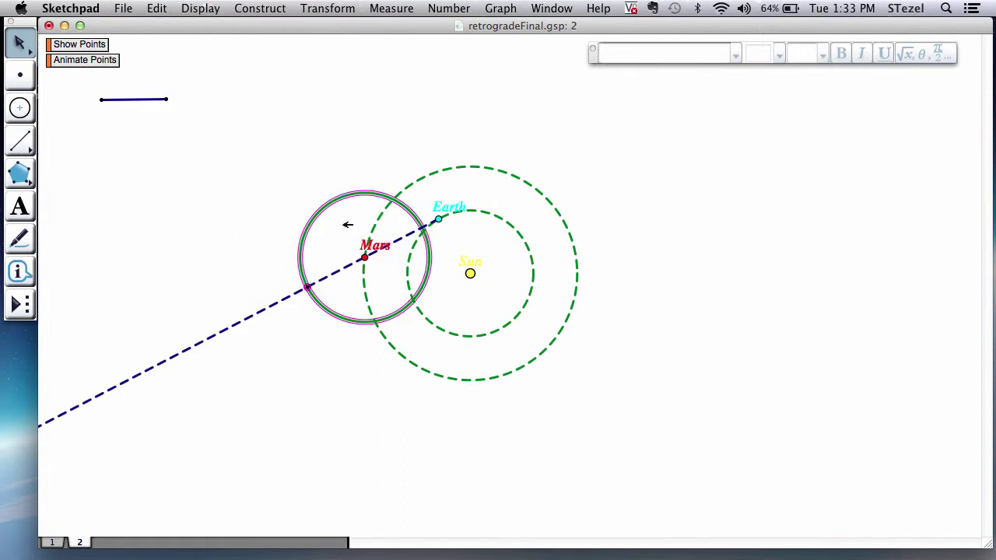
shift+click(140, 99)
drag(326, 238, 289, 210)
click(202, 8)
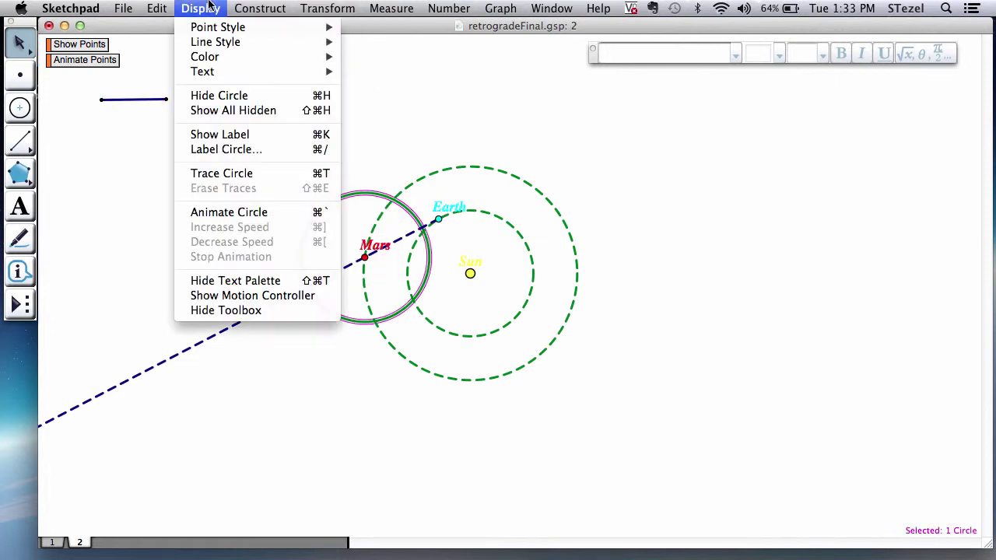
click(231, 96)
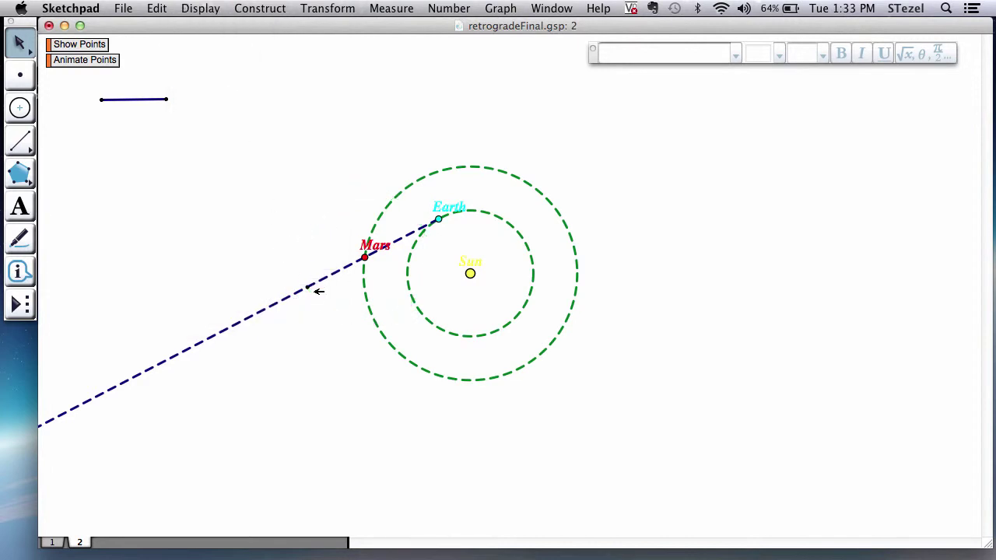
Colour the intersection point on the ray red.
click(309, 286)
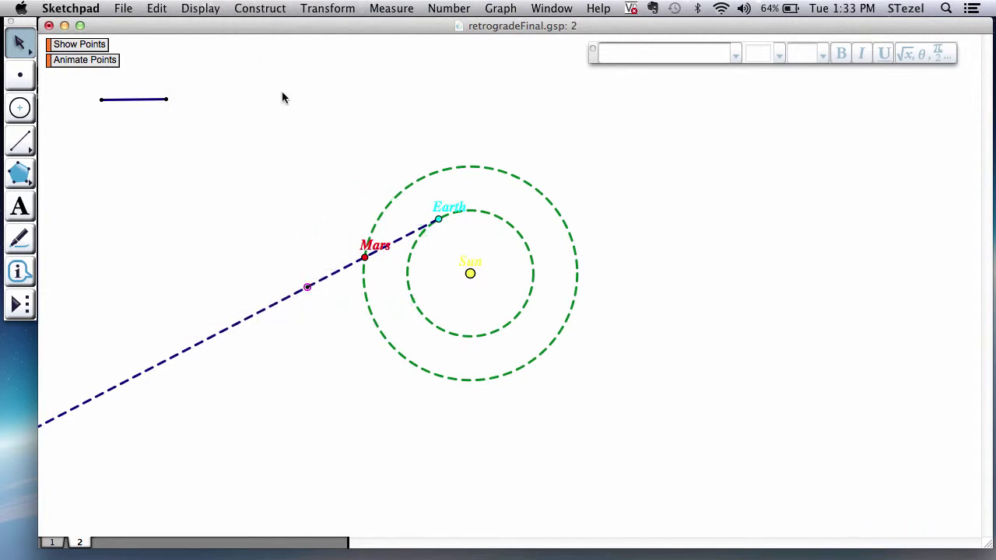
click(200, 8)
mouse_move(217, 59)
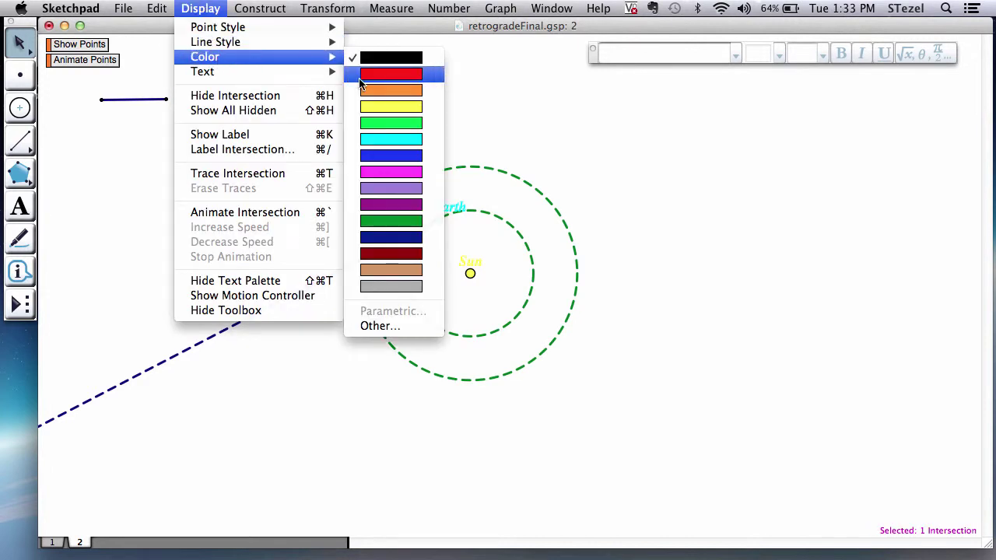
click(362, 78)
click(217, 9)
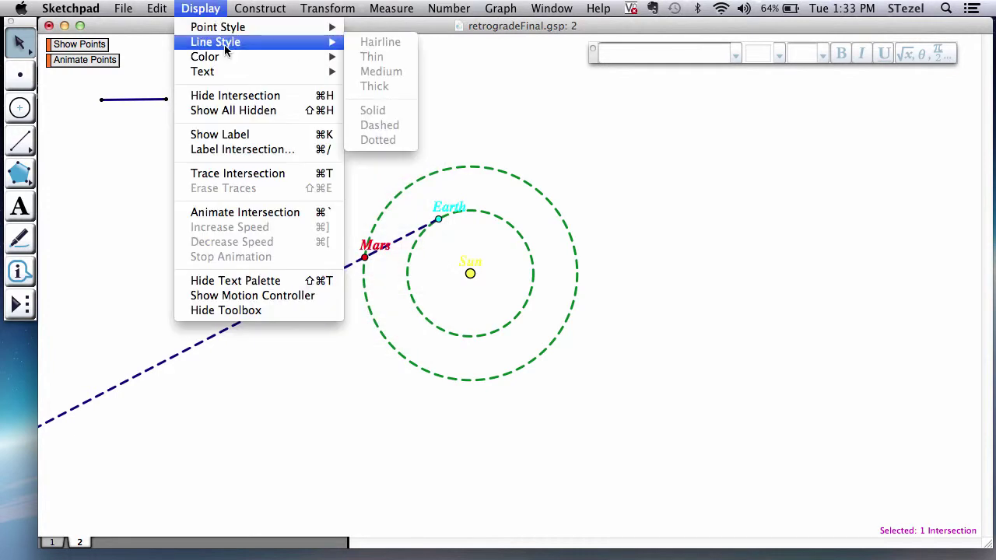
mouse_move(235, 30)
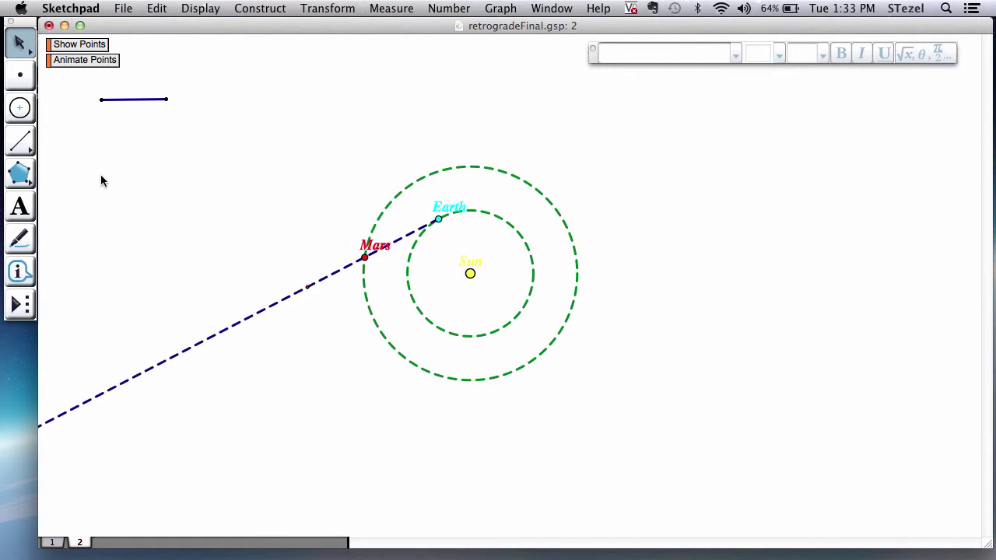
Give the ray through Mars the Thin line style and run the animation briefly.
click(283, 304)
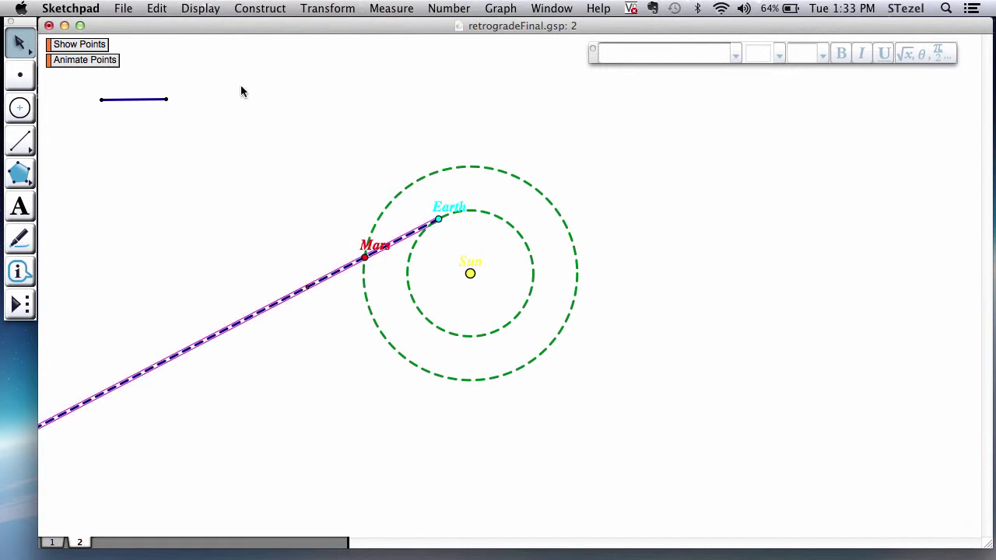
click(221, 9)
mouse_move(222, 42)
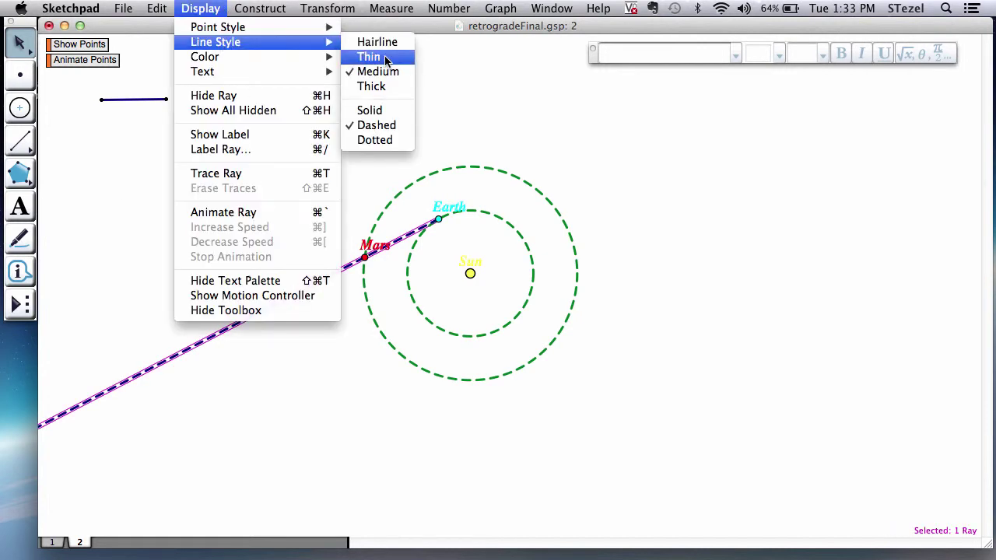
click(413, 58)
click(316, 162)
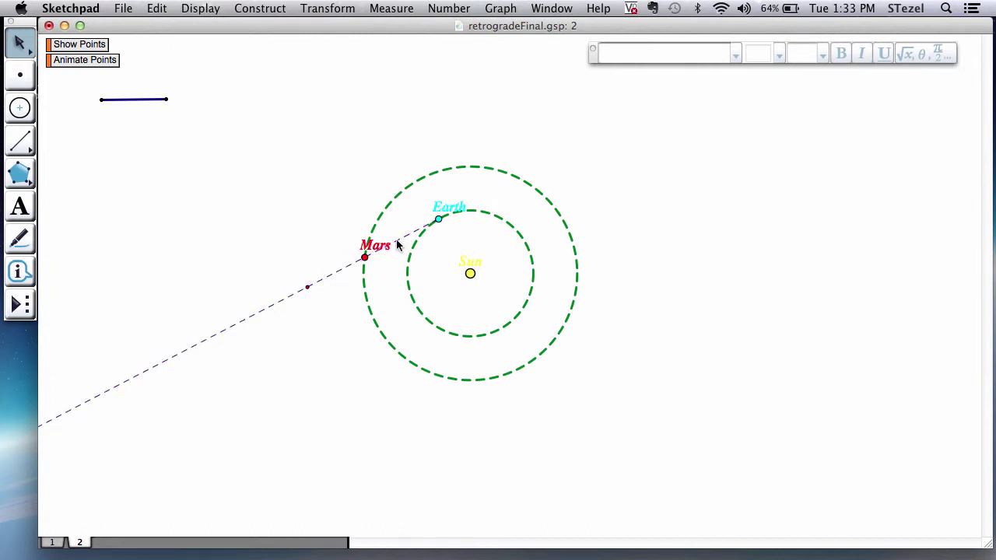
click(89, 62)
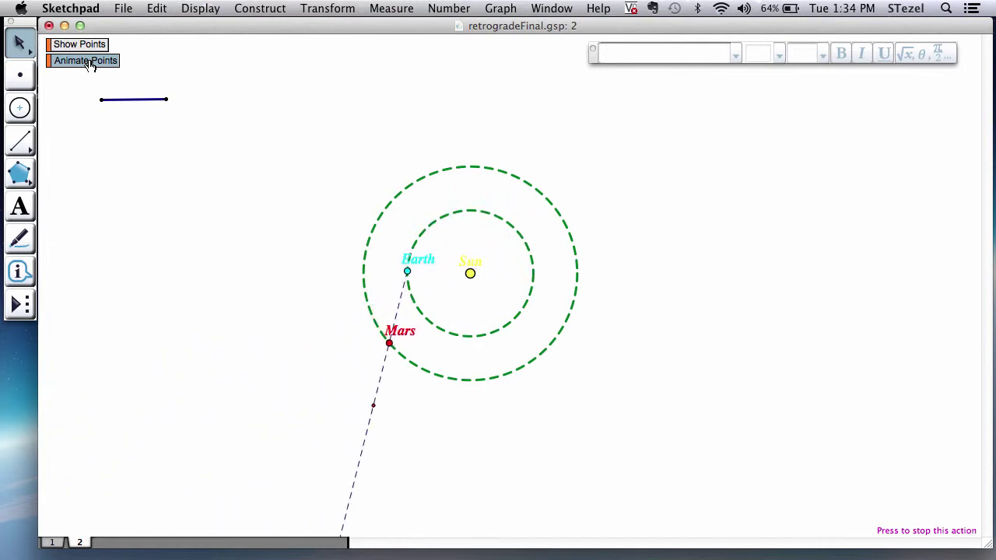
click(90, 65)
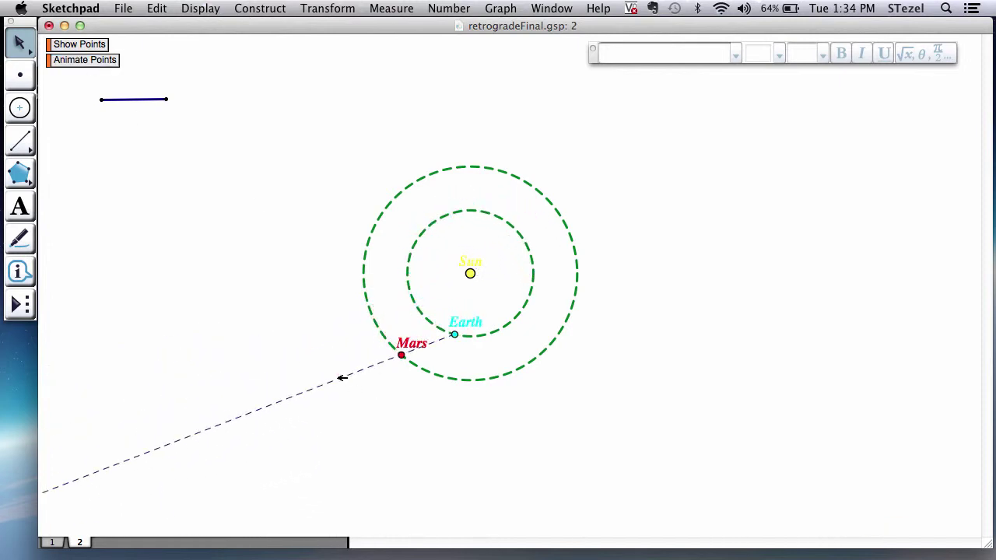
Turn on tracing for the intersection point on the ray and run the animation to draw its path.
click(341, 378)
click(201, 7)
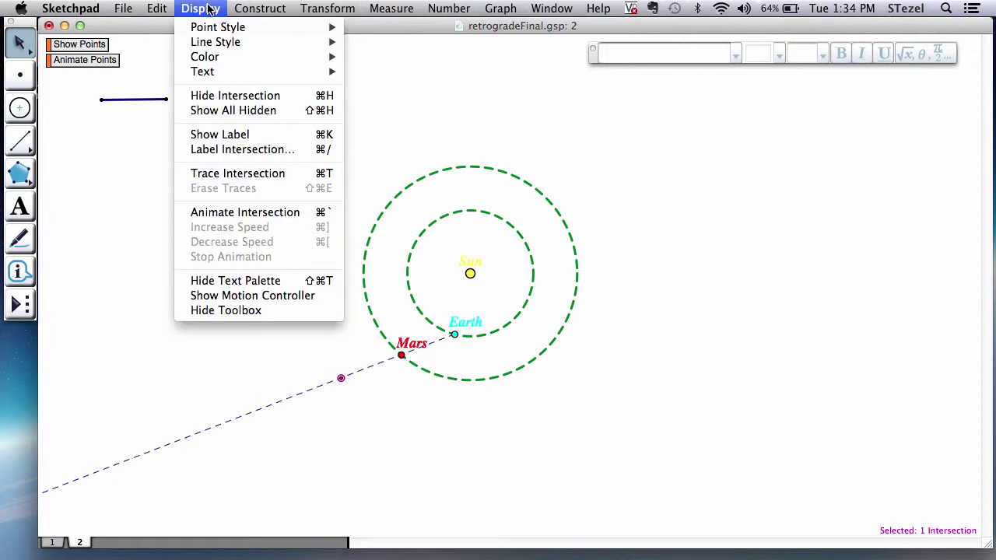
click(214, 174)
click(136, 114)
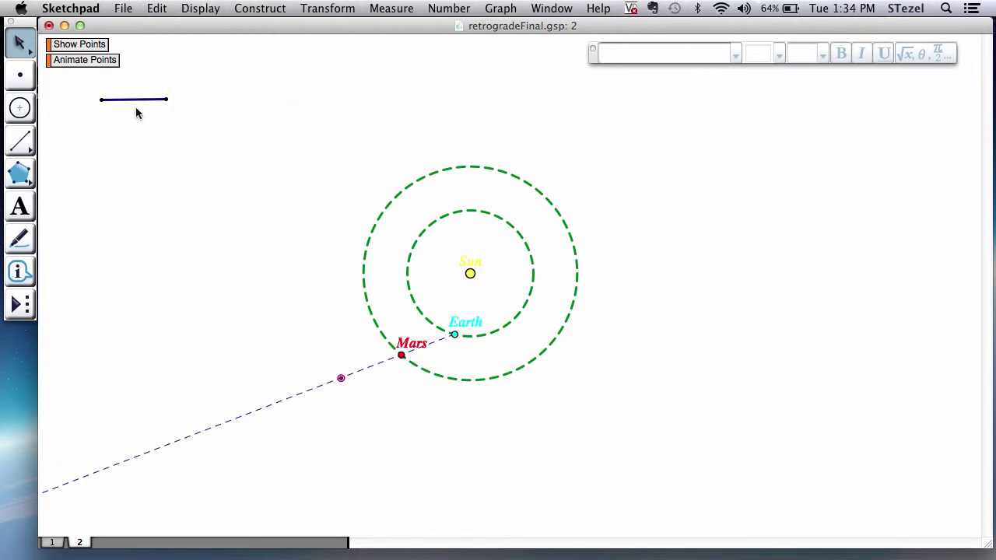
click(92, 68)
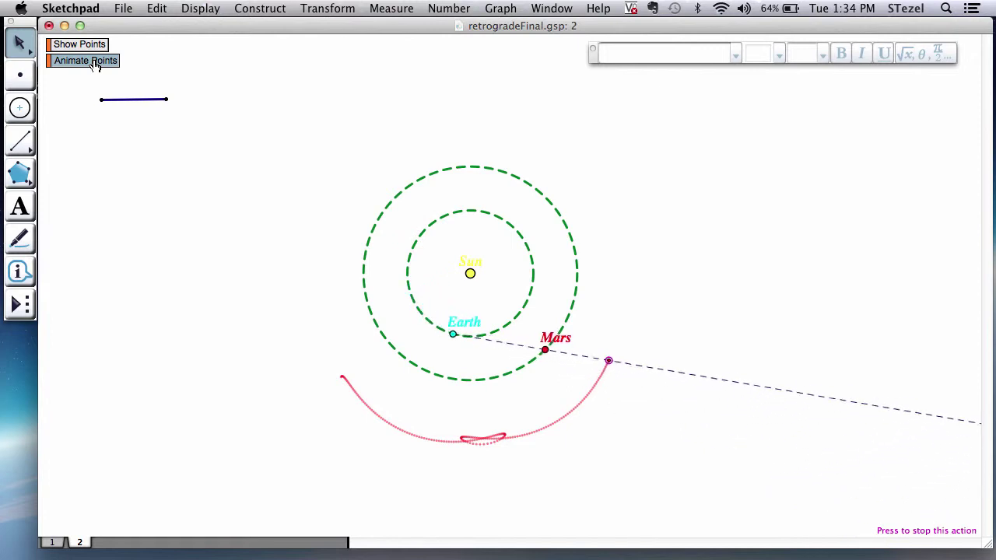
click(93, 62)
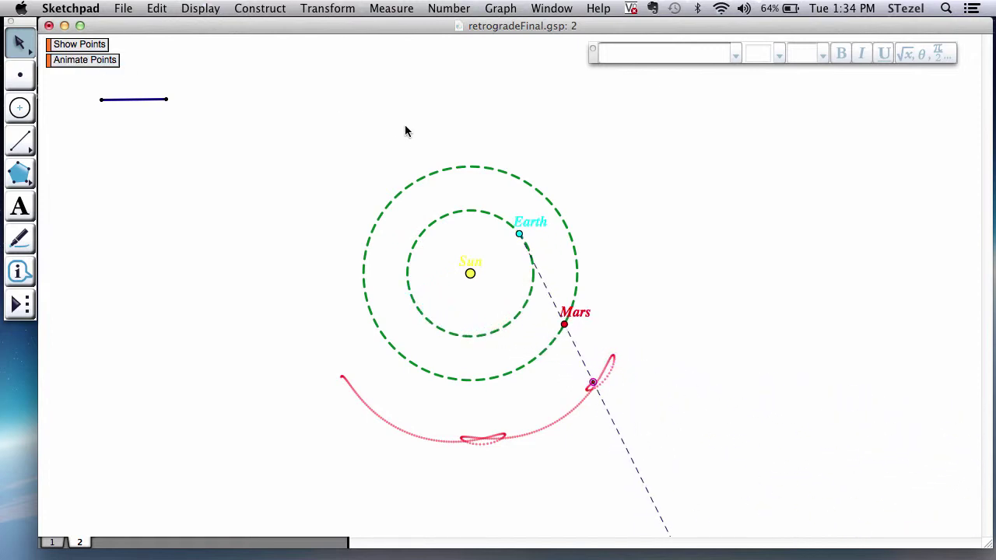
Create a Hide/Show action button for the two orbit circles and the reference segment, and use it to hide them.
drag(410, 127, 465, 226)
click(158, 13)
click(158, 14)
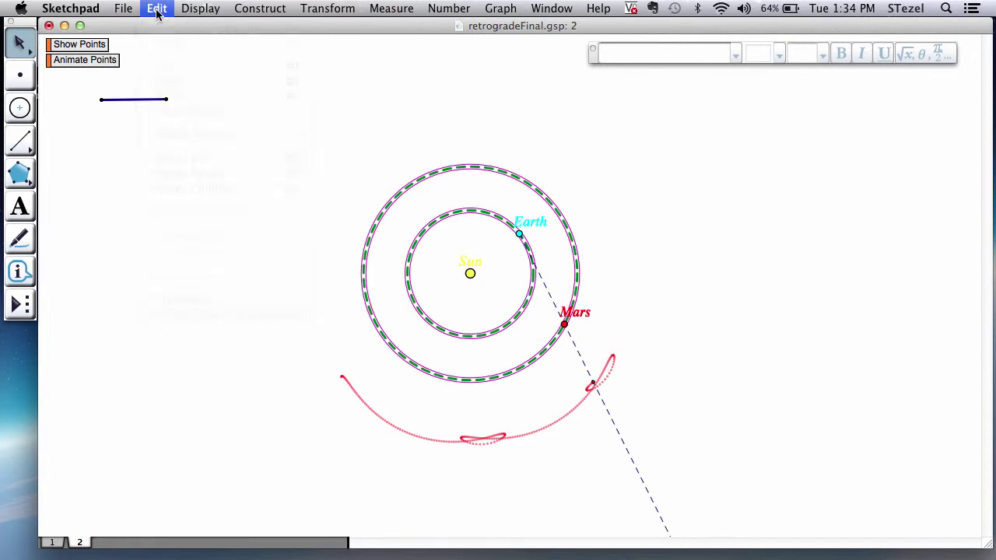
drag(86, 93, 233, 118)
click(156, 8)
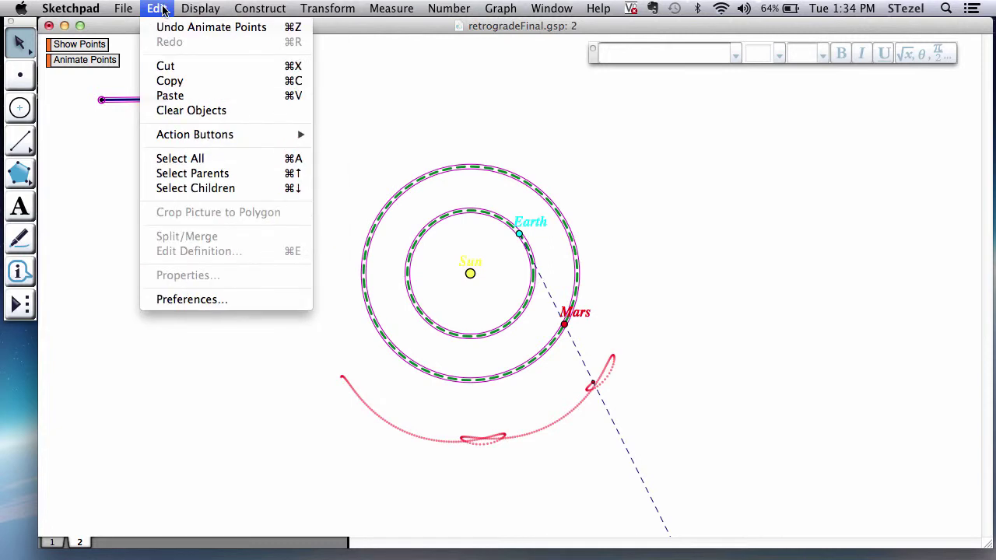
mouse_move(295, 136)
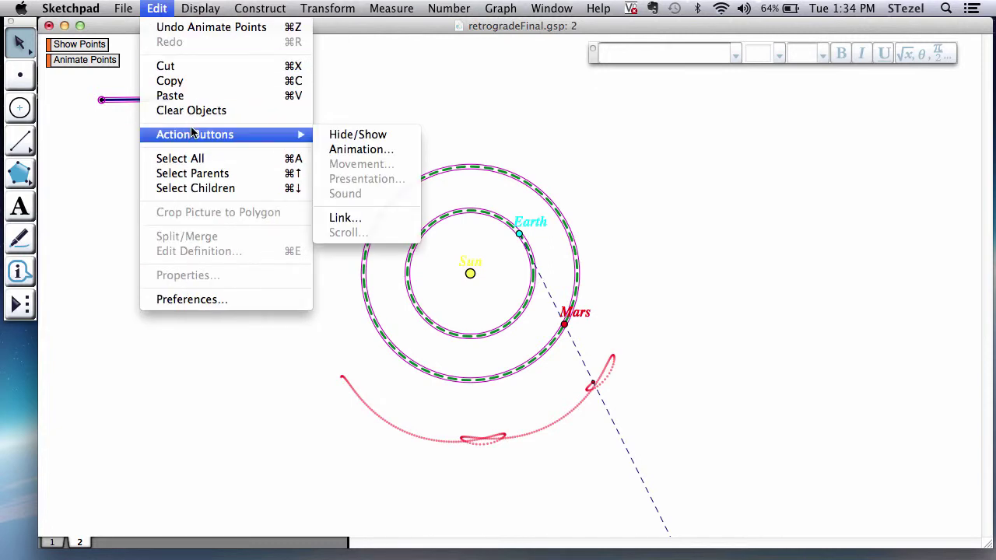
click(342, 136)
click(85, 74)
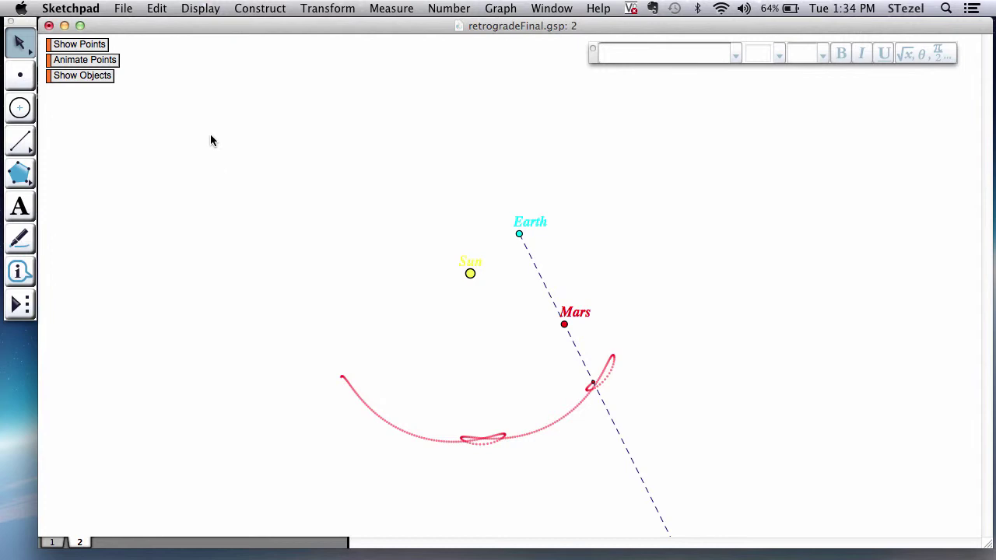
Change the sketch background colour to black in the preferences.
click(200, 8)
mouse_move(161, 4)
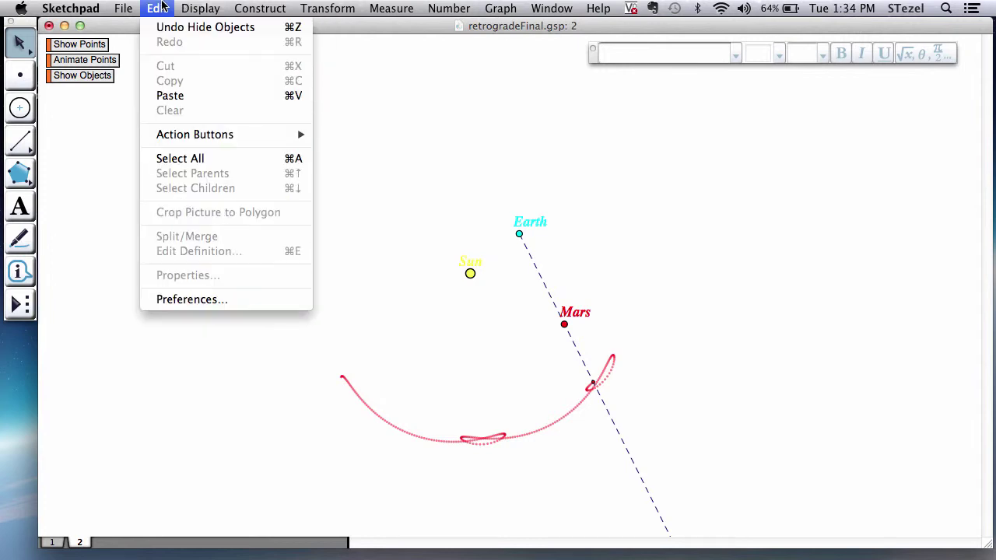
click(211, 299)
click(472, 293)
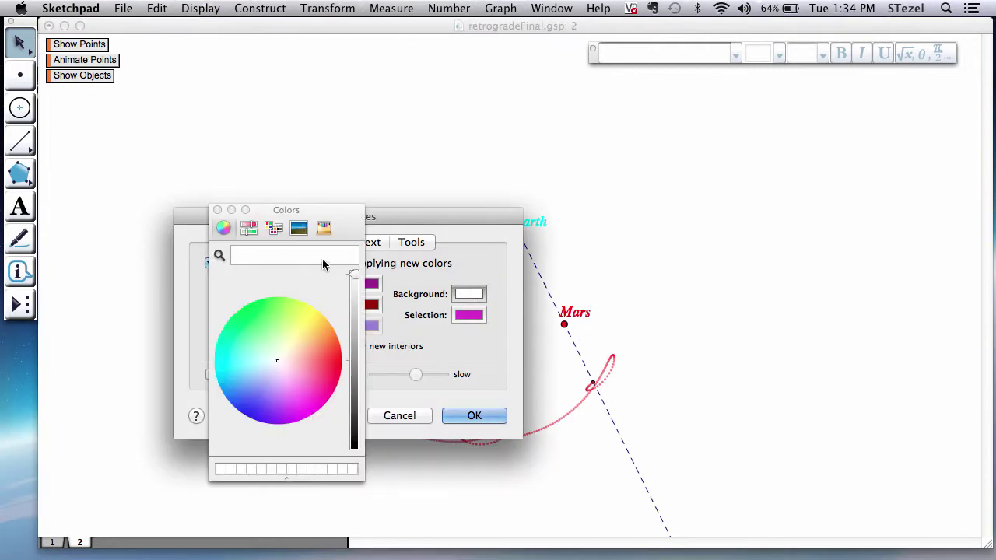
drag(354, 275, 368, 486)
click(473, 415)
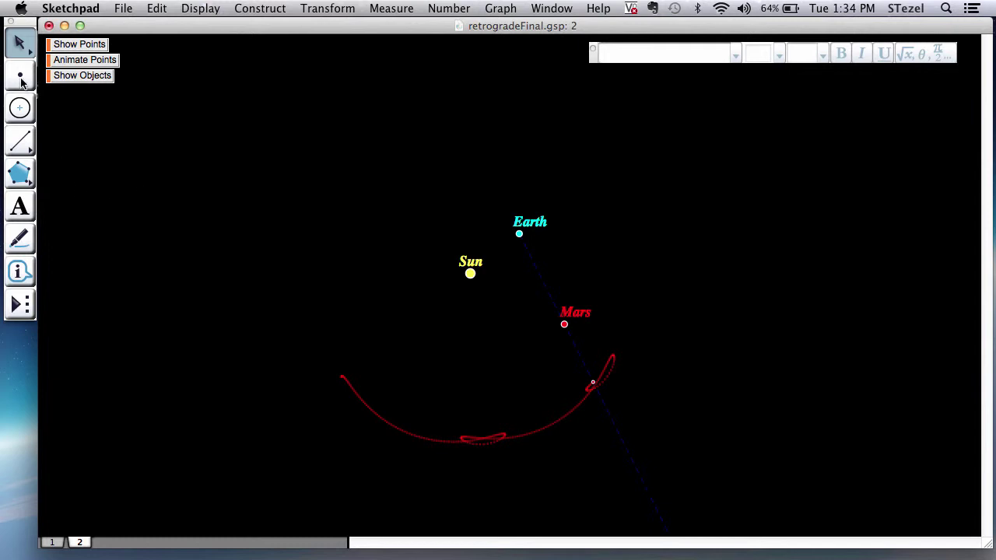
Place a few free points as stars in the empty sky to the upper left of the Sun.
click(21, 78)
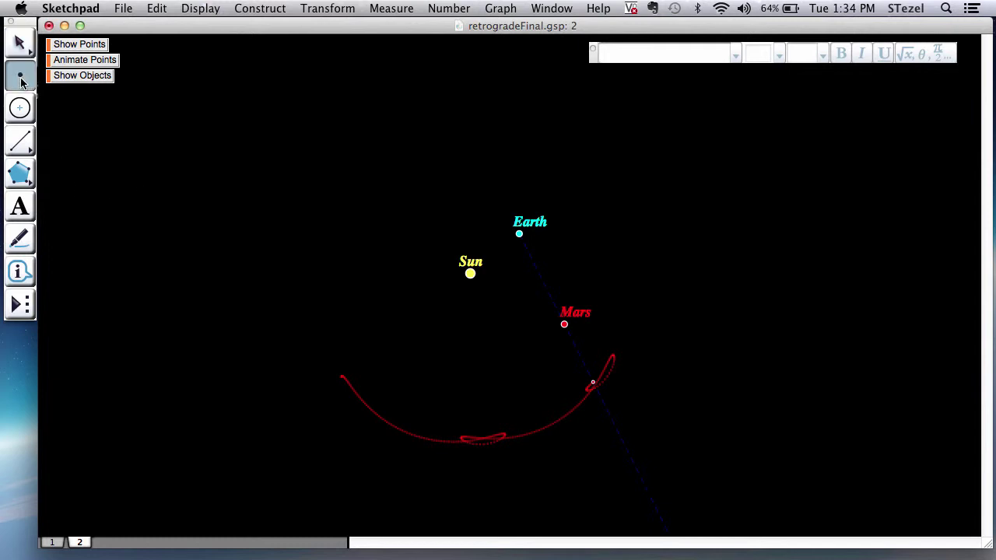
click(201, 9)
mouse_move(230, 59)
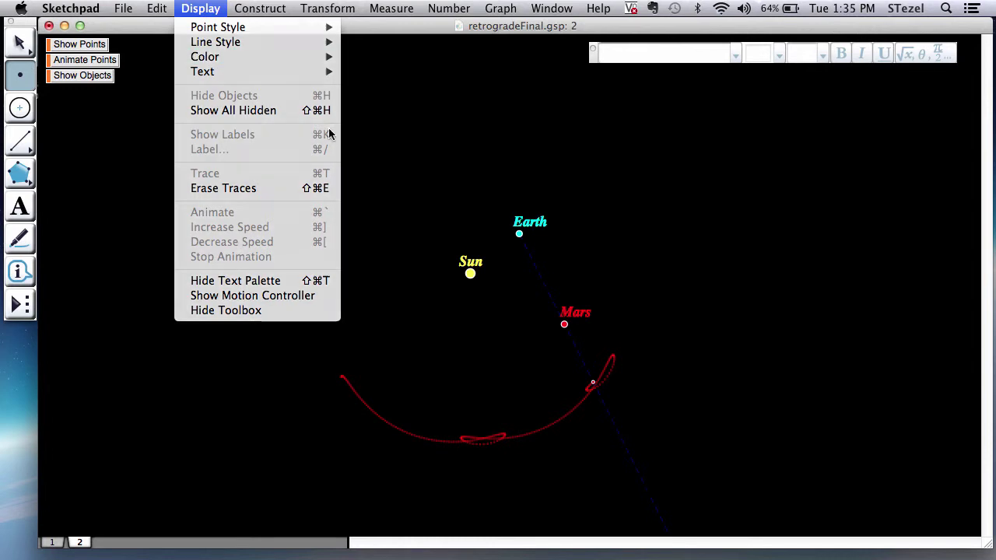
click(329, 132)
click(207, 129)
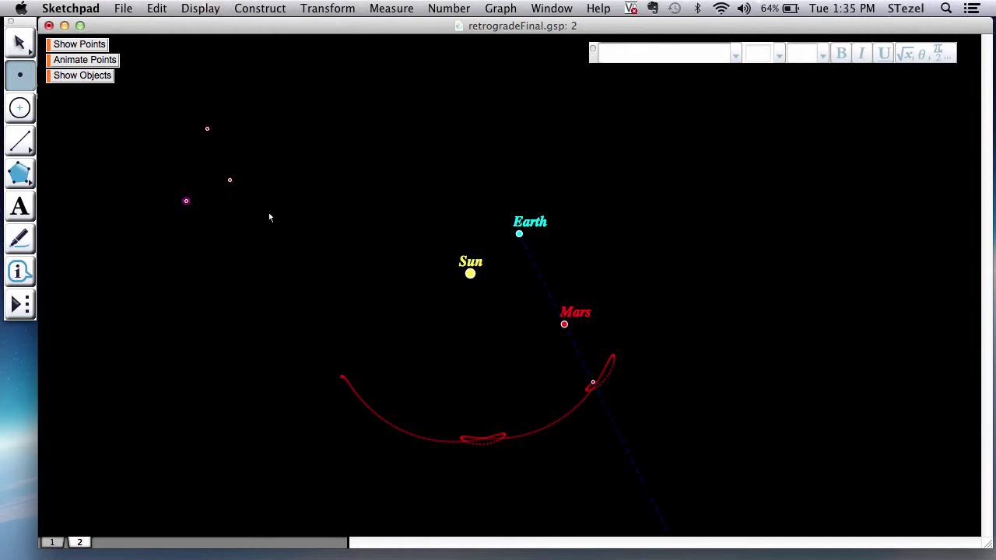
Colour the two star points white using a custom colour.
click(24, 40)
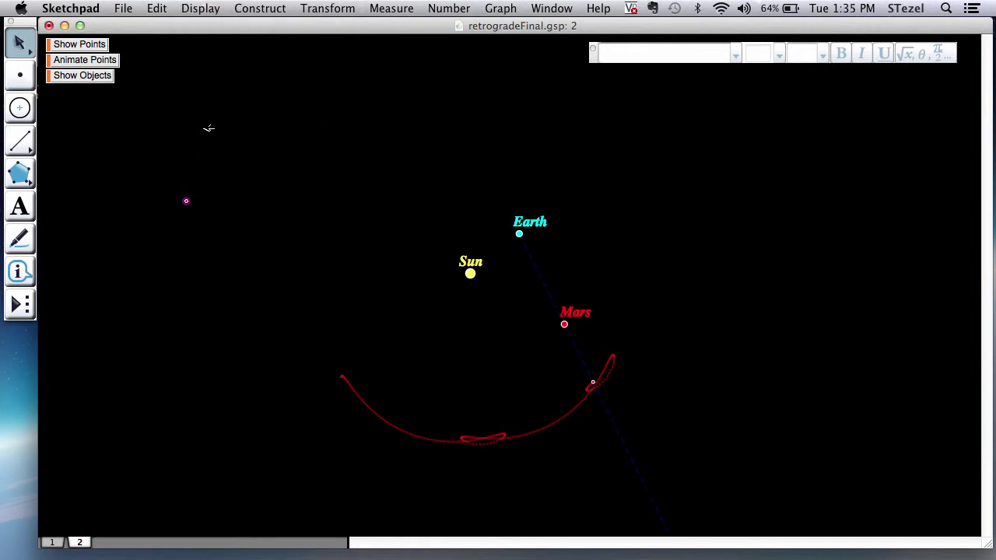
click(207, 8)
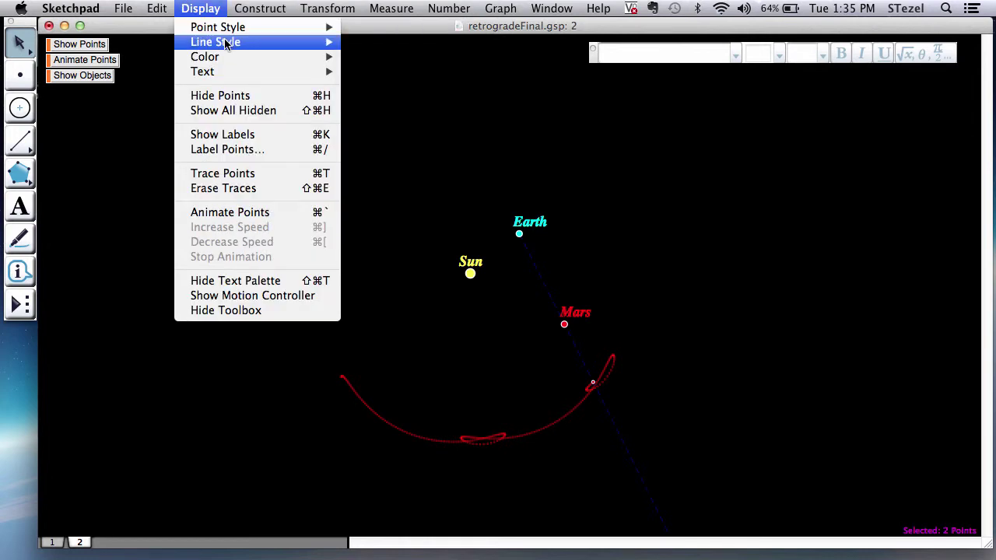
mouse_move(280, 58)
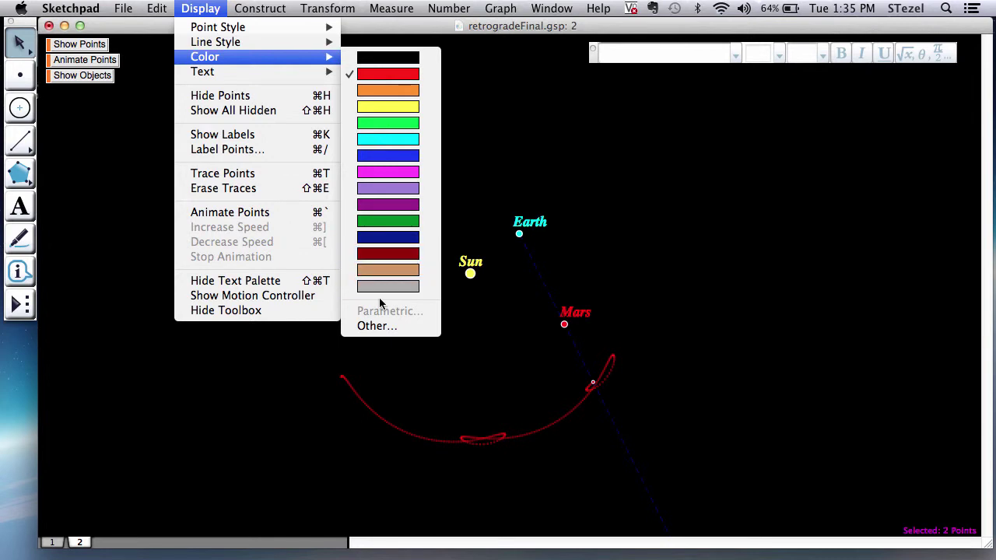
click(381, 327)
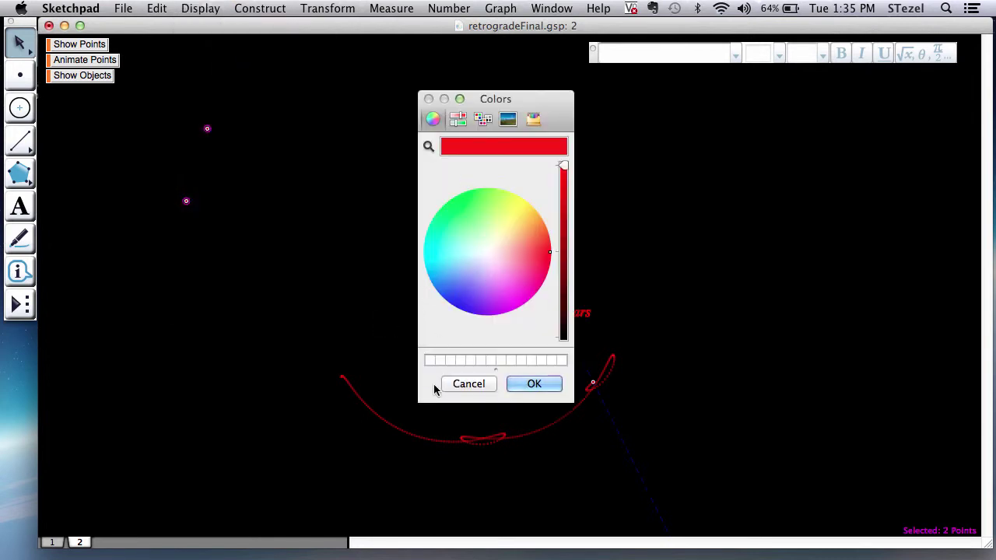
click(428, 360)
click(513, 382)
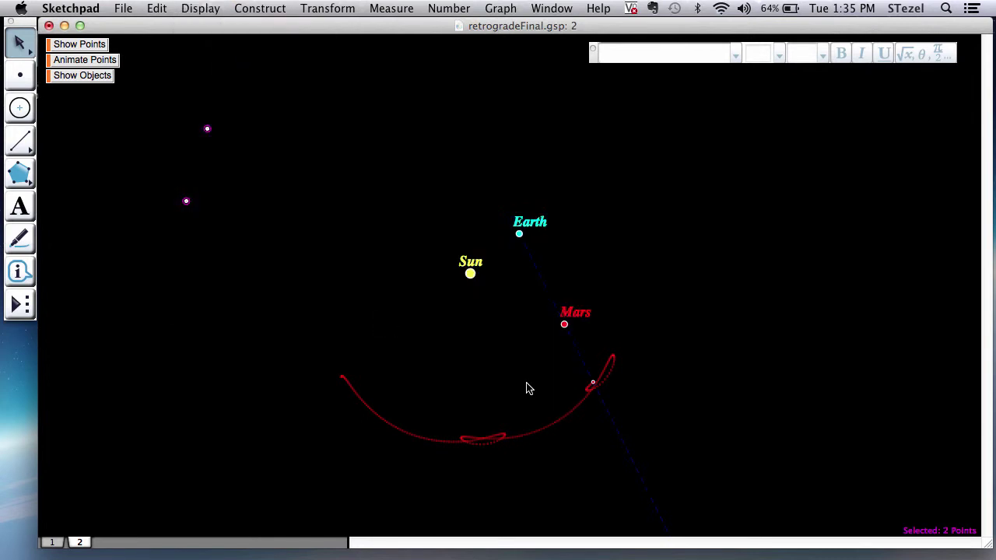
Scatter 17 more white star points around the first two, in the sky to the left of the Sun.
click(20, 75)
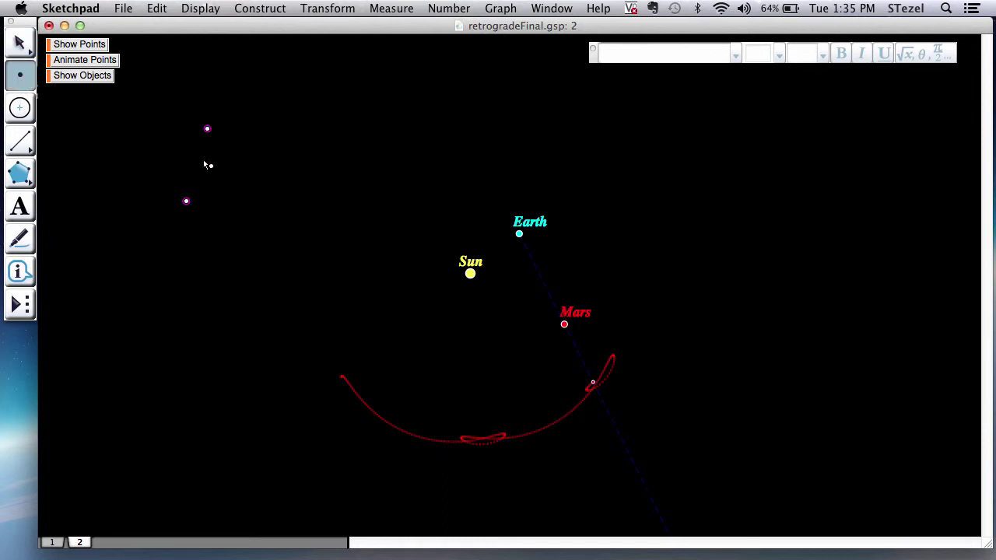
click(211, 167)
click(19, 42)
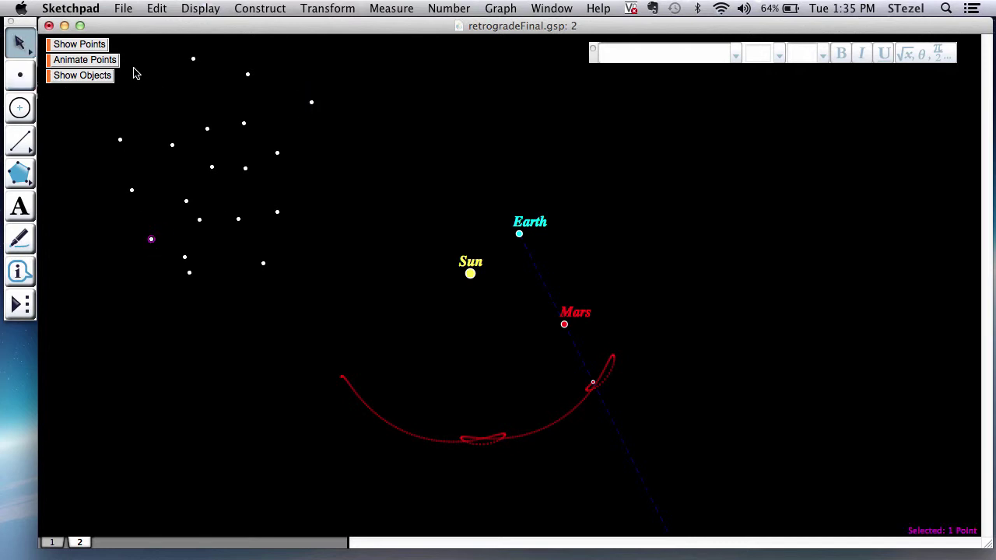
Copy the whole cluster of star points and paste a duplicate of it slightly offset from the original.
drag(127, 54, 371, 316)
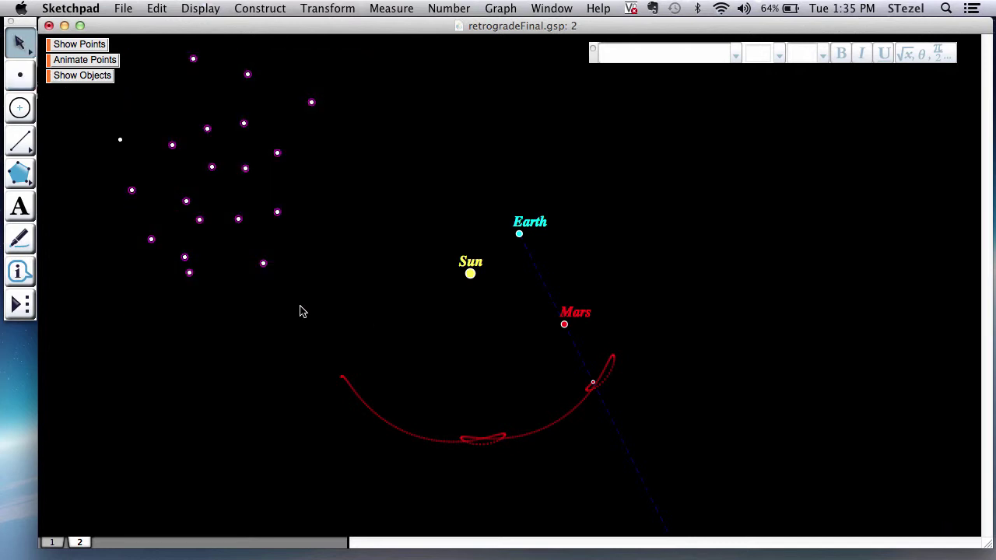
drag(107, 129, 185, 198)
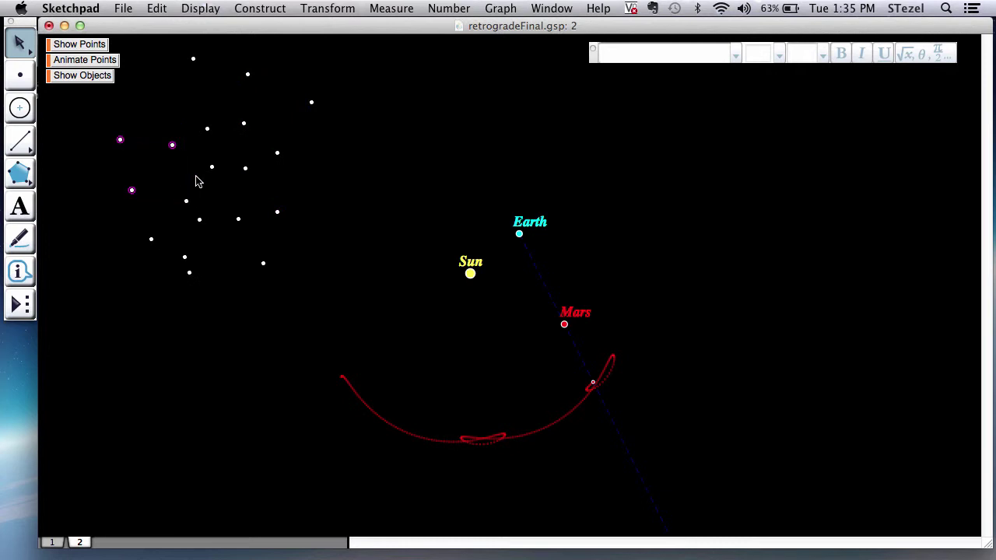
drag(154, 62, 374, 274)
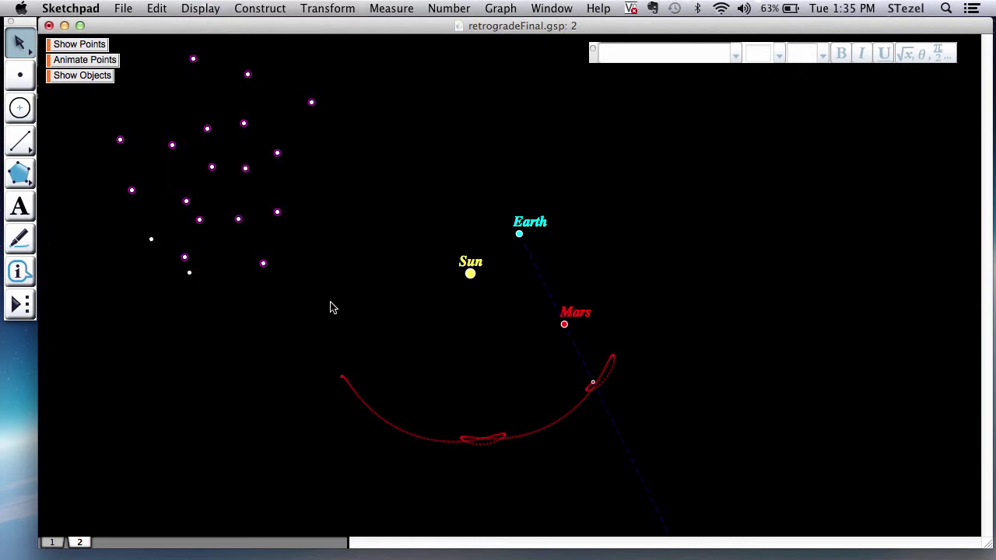
drag(139, 233, 238, 314)
click(157, 8)
click(179, 82)
click(157, 8)
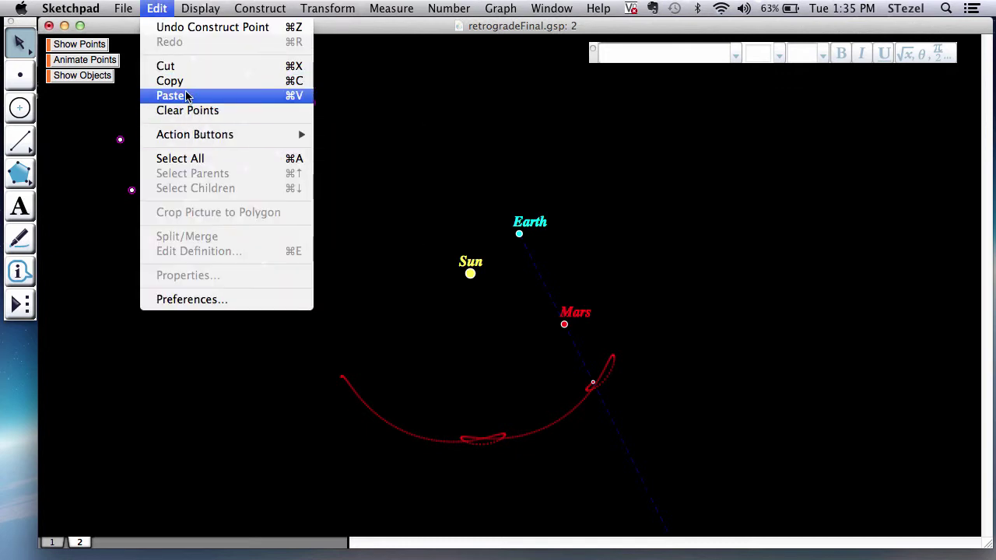
click(186, 95)
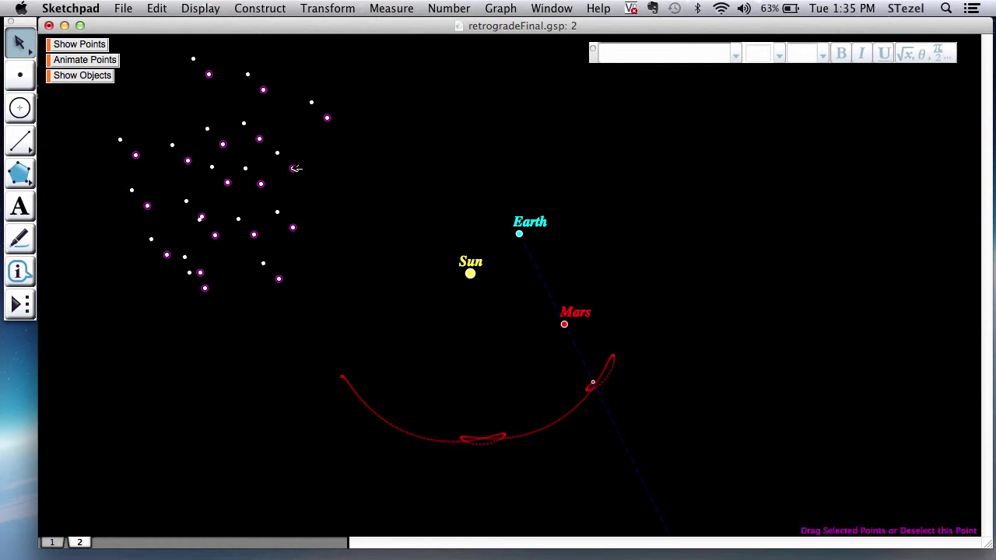
Copy all 38 star points, paste them, and move the copy to the far right side of the sky.
drag(129, 45, 378, 338)
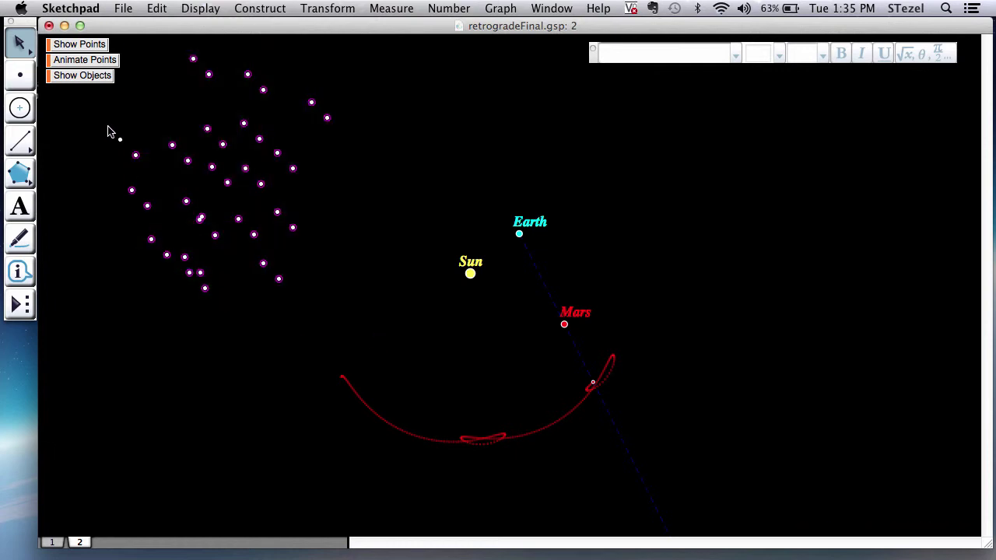
click(120, 139)
click(160, 8)
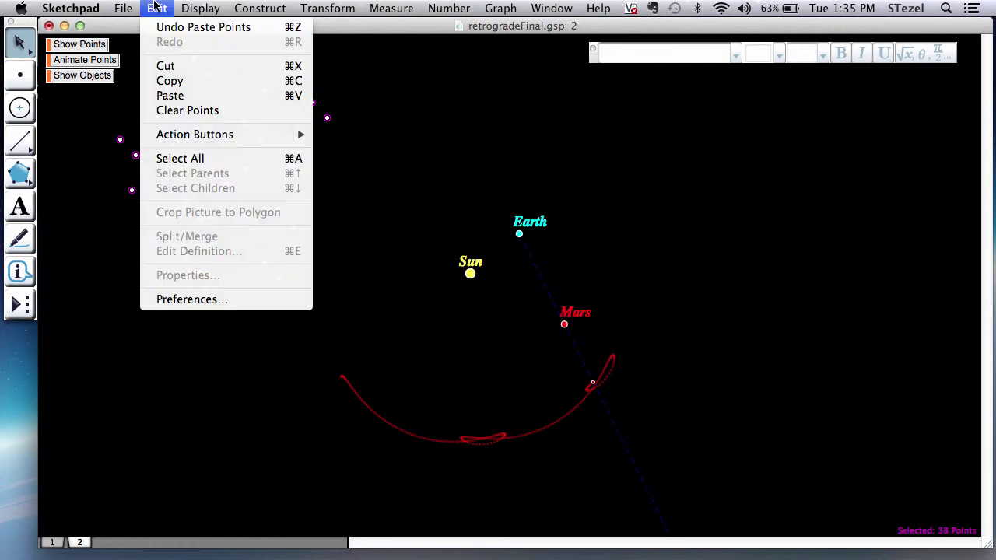
click(178, 82)
click(153, 9)
click(184, 95)
drag(297, 187, 822, 200)
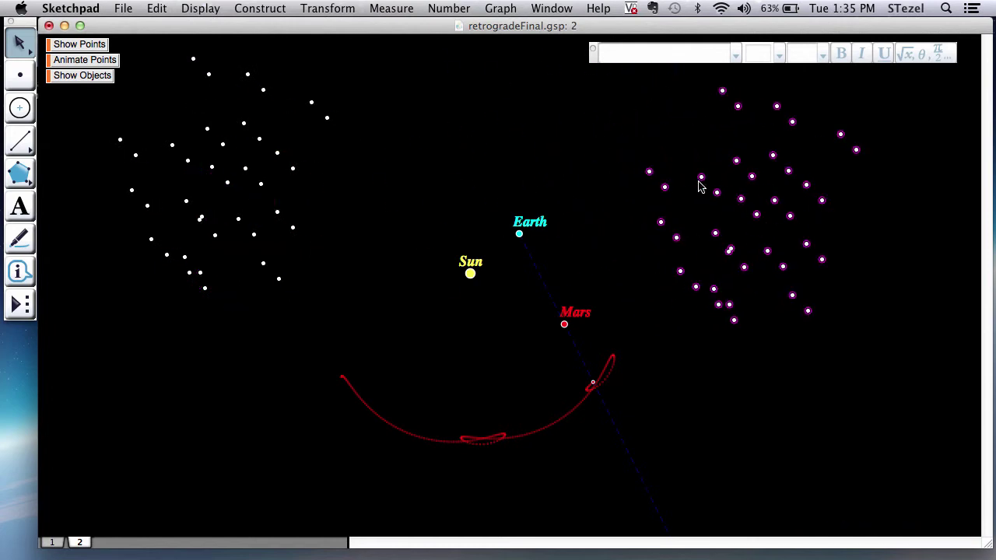
Paste two more copies of the star cluster, placing one above the Sun and one in the lower-left sky.
click(590, 157)
key(super+v)
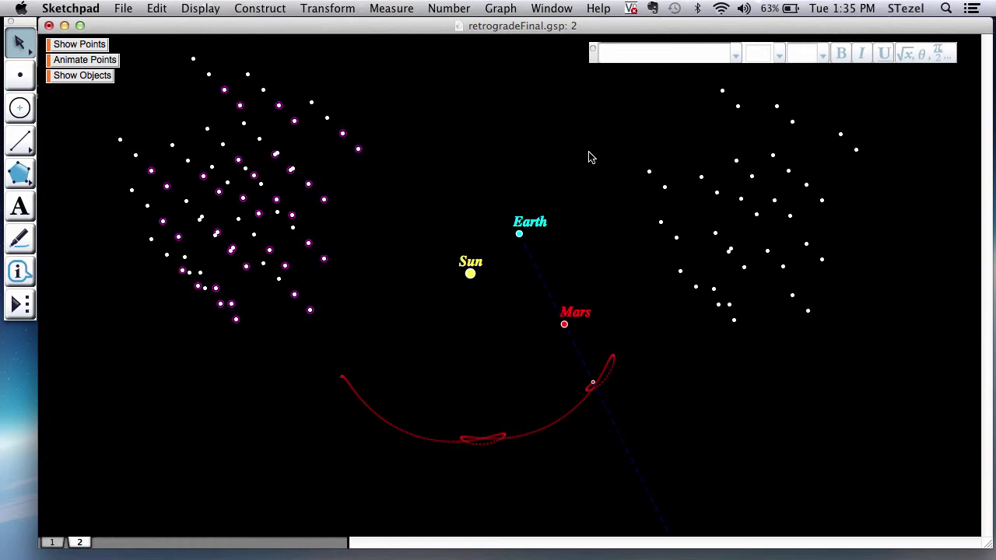
drag(358, 148, 568, 104)
click(355, 249)
key(super+v)
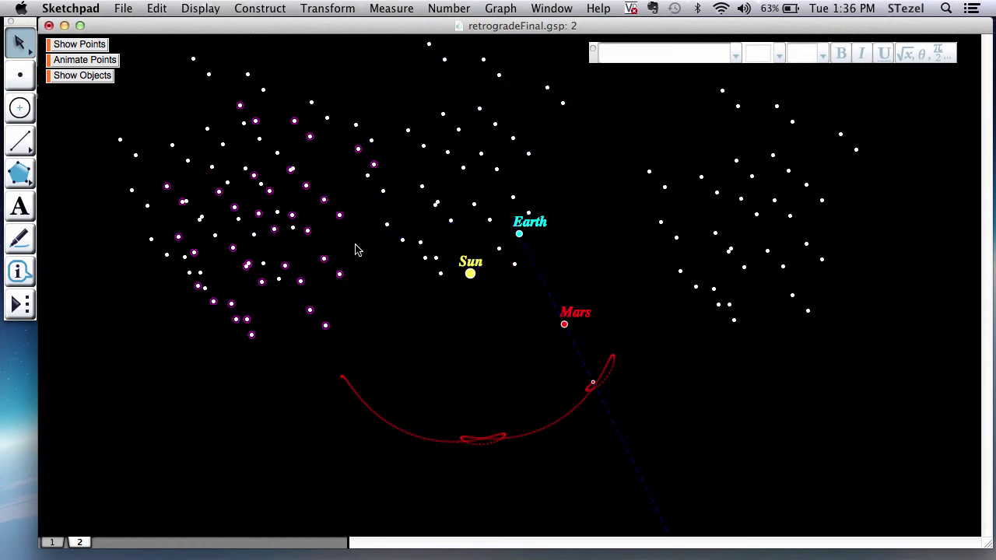
drag(329, 259, 308, 428)
Paste three more star clusters, placing them below the Sun, around the traced loop below Mars, and above and right of Earth.
key(super+v)
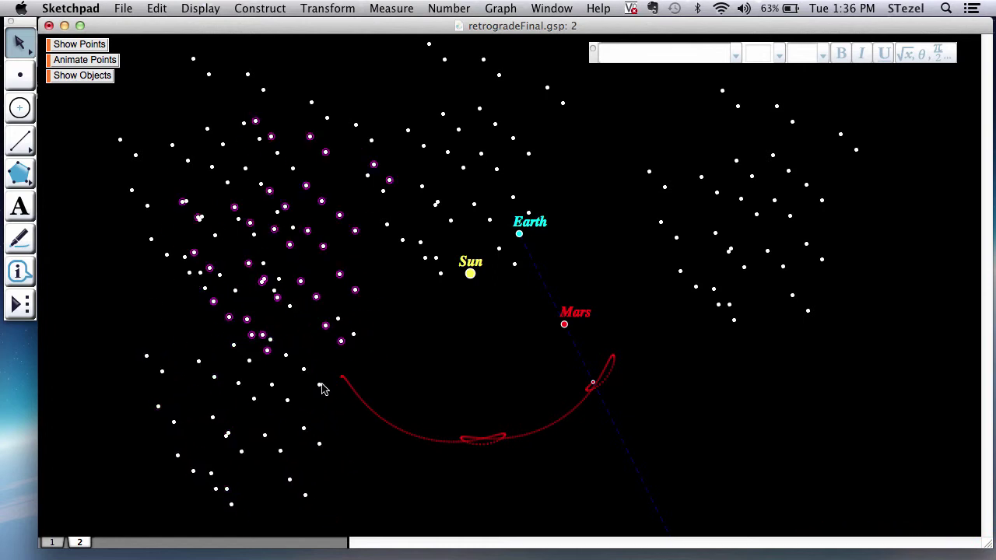
drag(340, 274, 460, 383)
key(super+v)
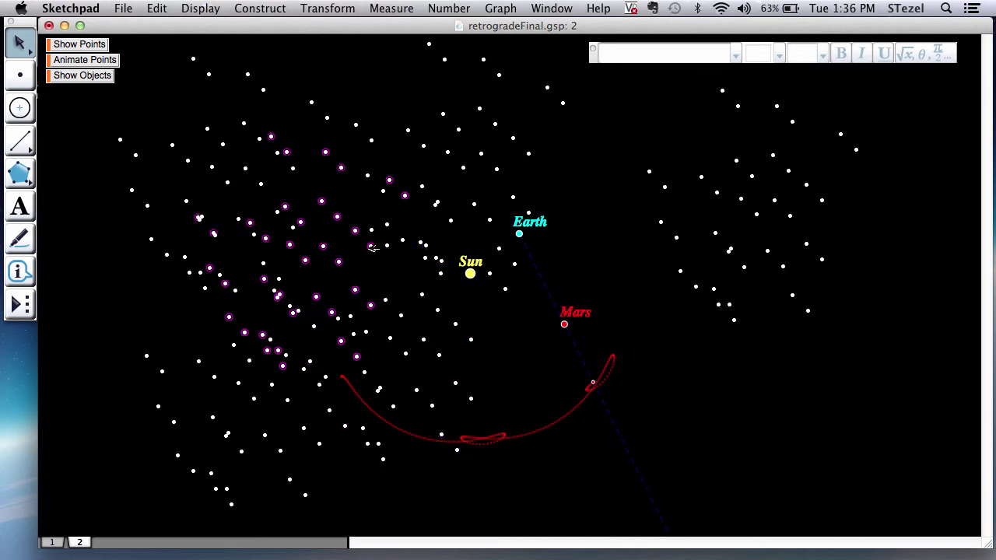
drag(373, 248, 680, 378)
key(super+v)
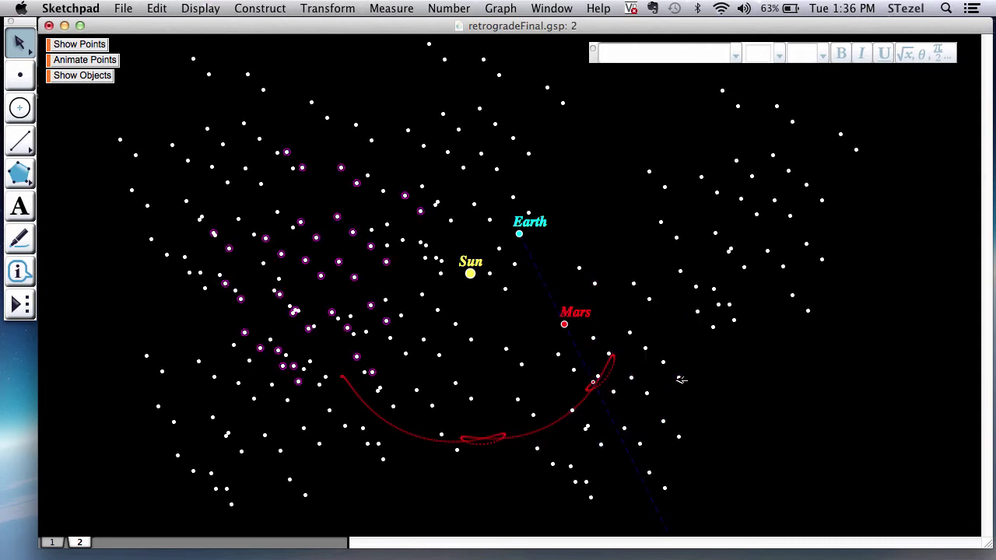
drag(372, 247, 658, 153)
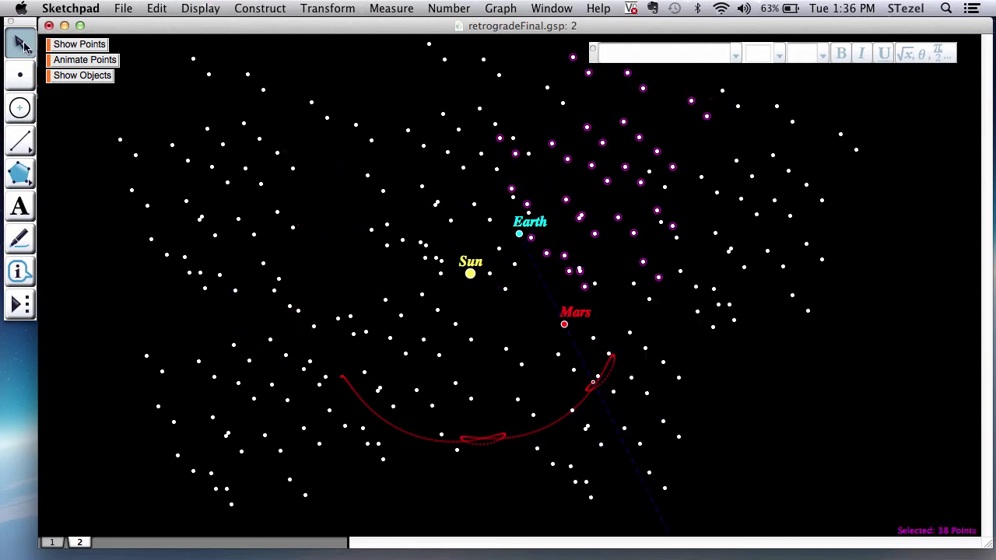
Show the hidden orbit circles and reference segment again and clear the selection.
click(91, 77)
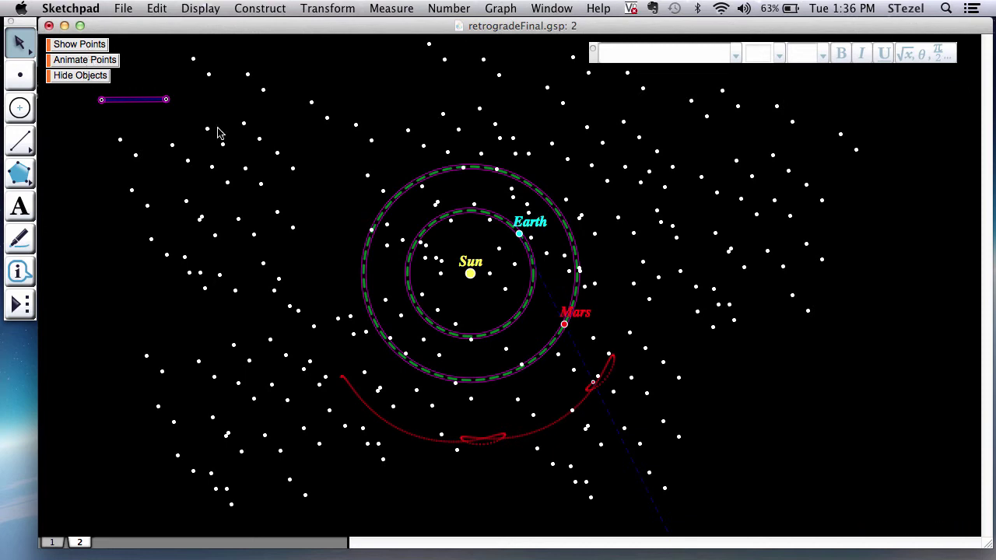
click(628, 356)
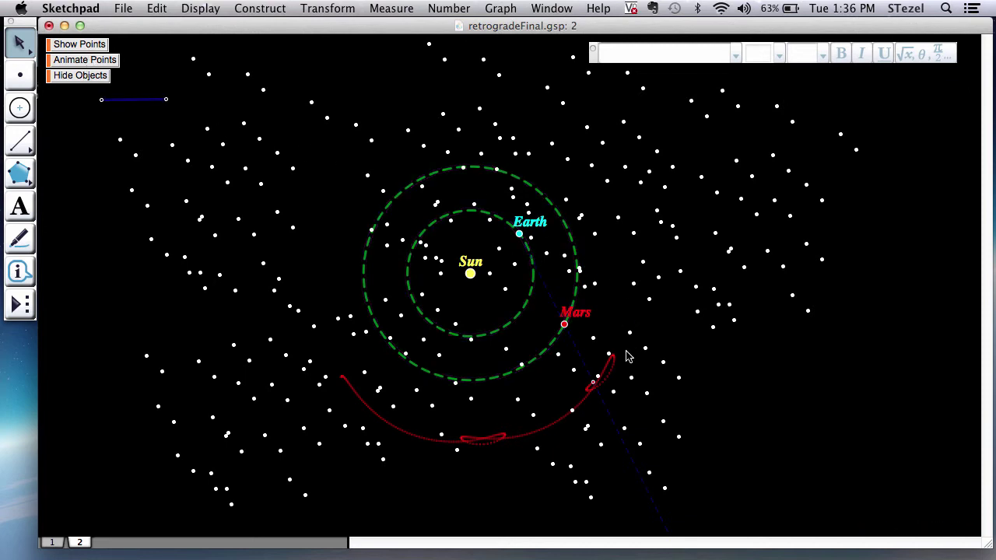
Colour the dashed ray from Earth through Mars yellow and run the animation.
click(612, 410)
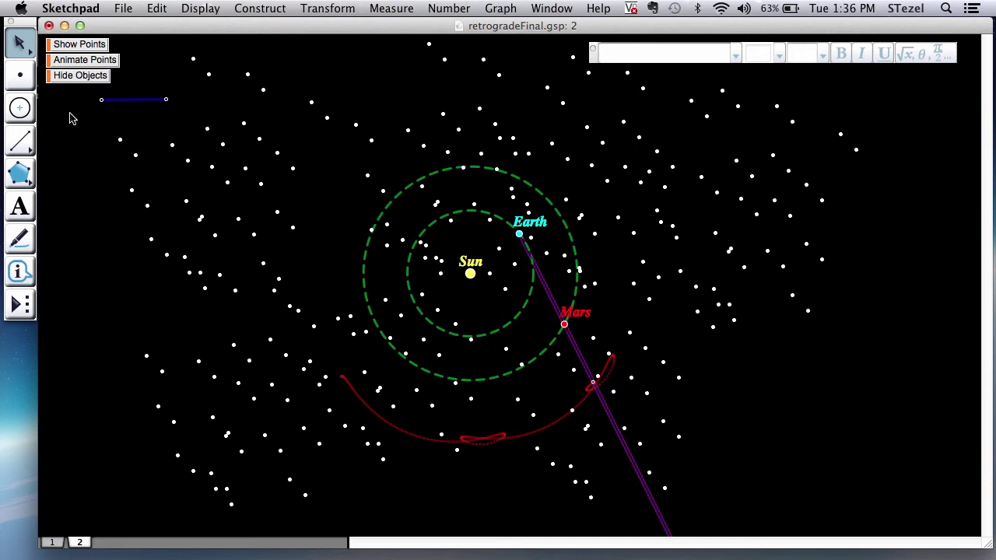
click(200, 8)
mouse_move(207, 57)
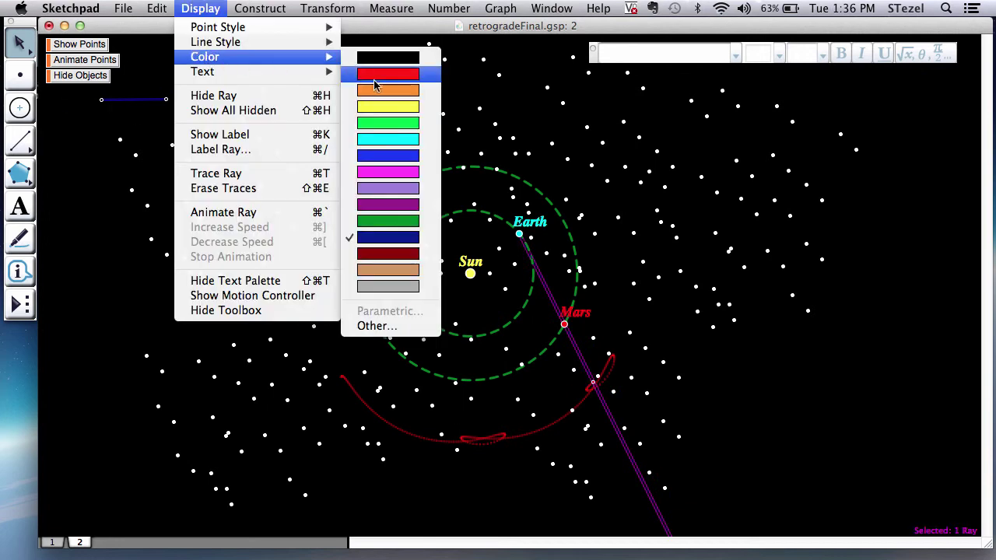
click(379, 111)
click(609, 263)
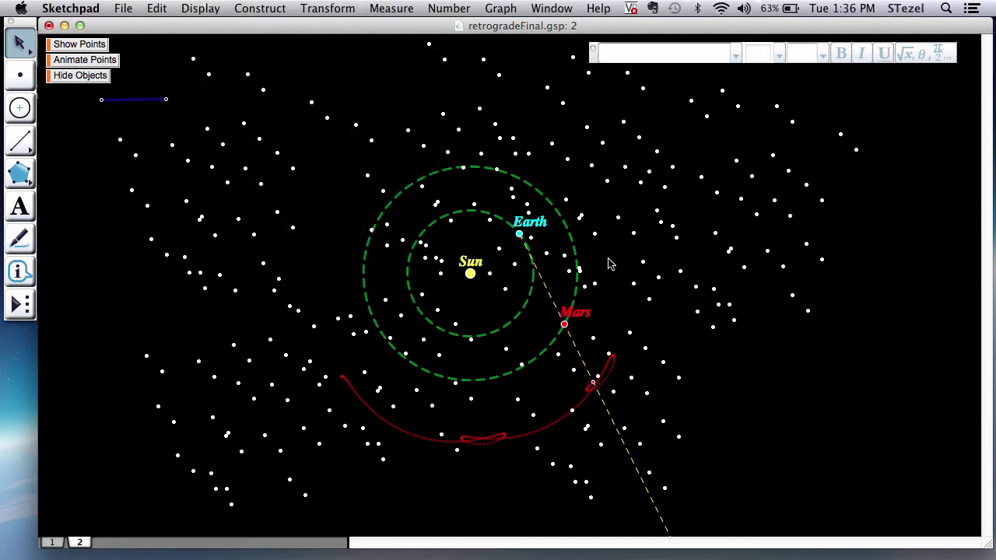
click(85, 60)
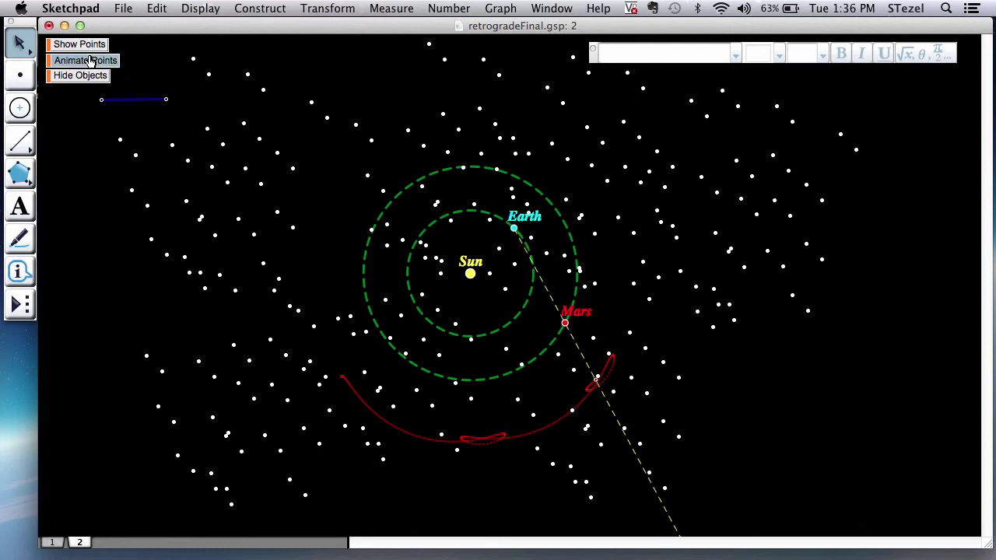